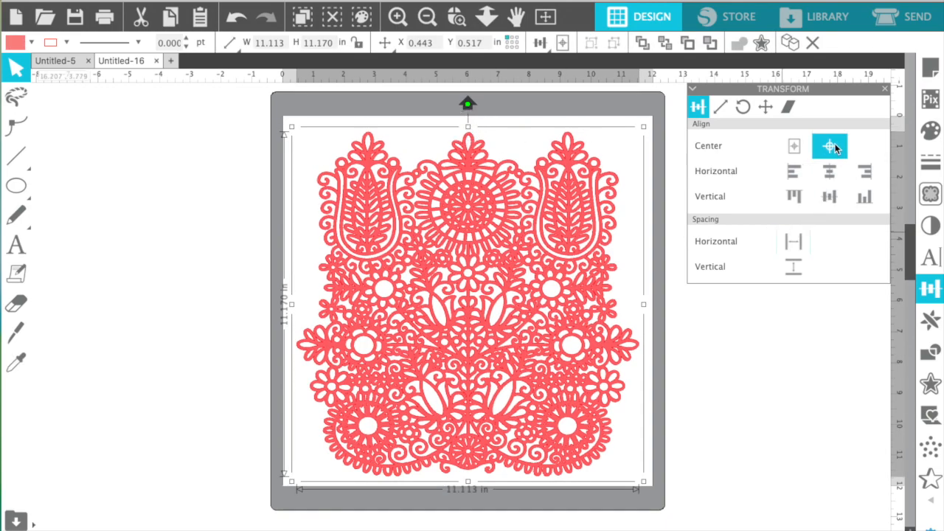
- Center the red floral design on the page
click(830, 145)
click(885, 88)
click(824, 362)
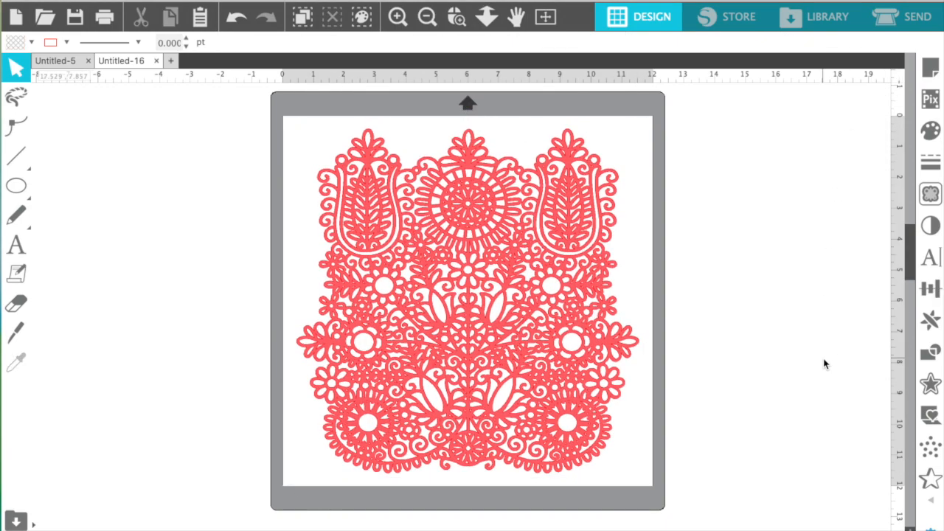
click(591, 424)
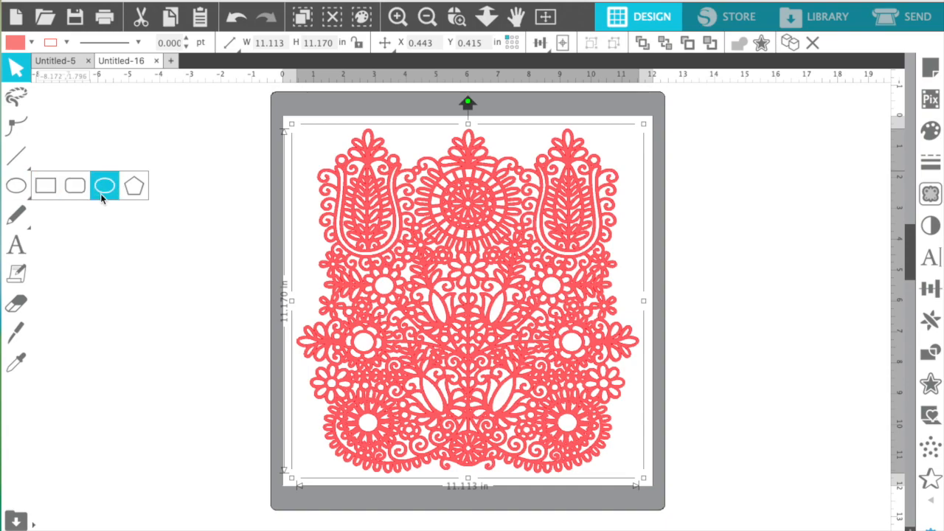
- Draw a circle beside the mat and set its width and height to 7 in
click(103, 186)
drag(108, 289, 276, 458)
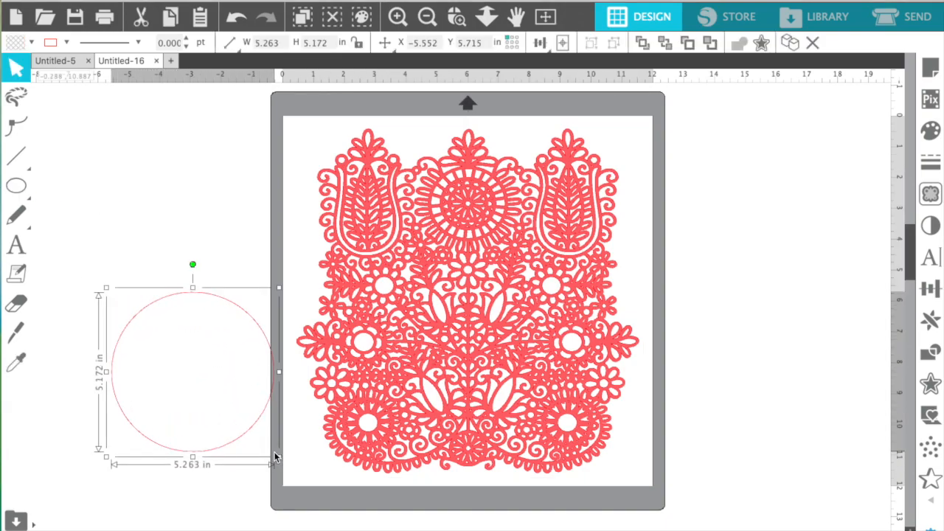
click(931, 290)
click(721, 108)
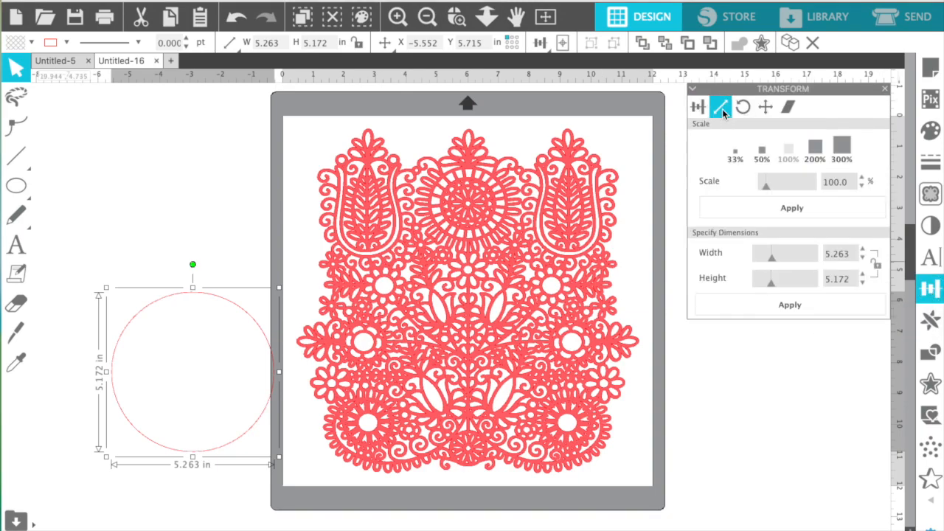
double_click(846, 252)
text(7.0)
key(Tab)
text(7)
click(807, 309)
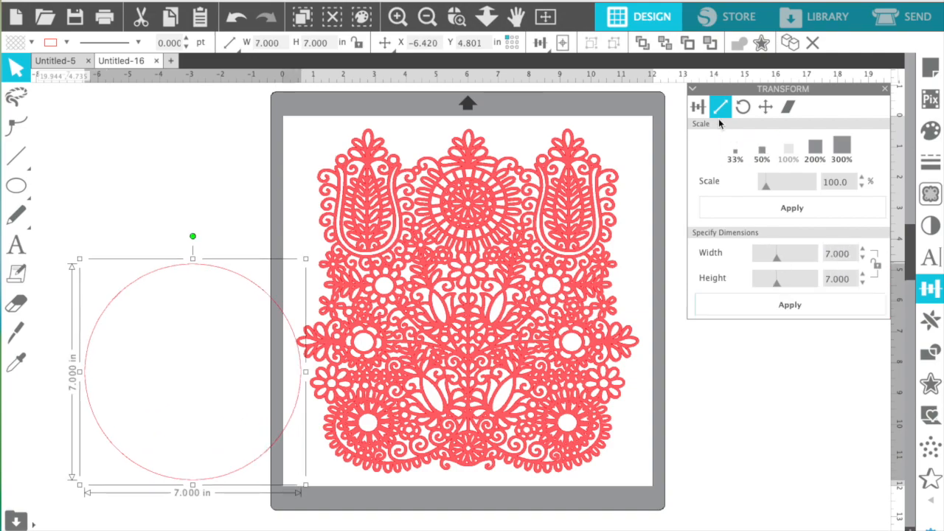
- Center the 7 in circle on the page over the floral design
click(698, 107)
click(830, 145)
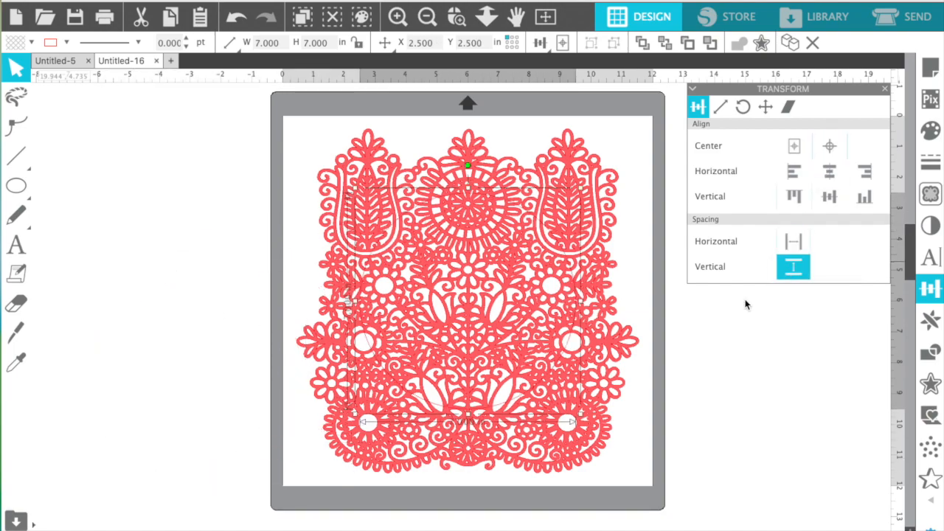
click(884, 89)
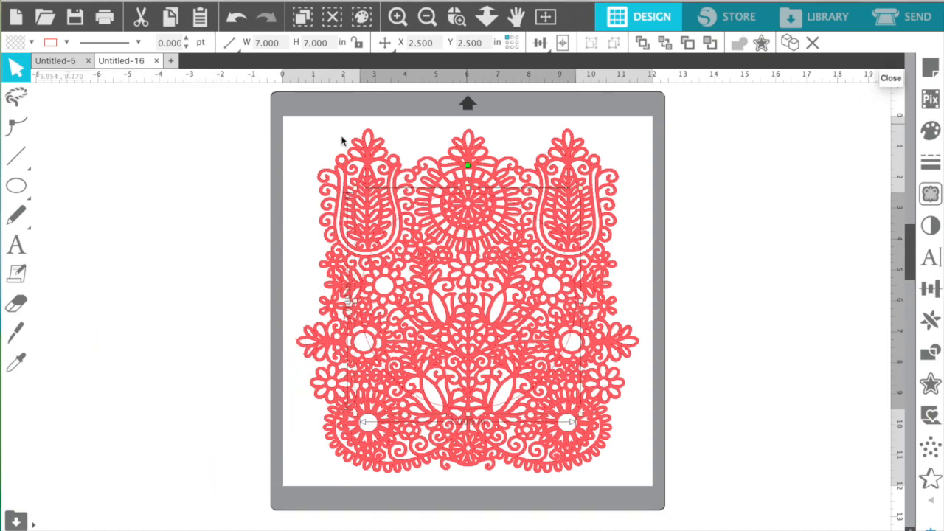
scroll(251, 93, up, 1)
drag(253, 110, 611, 445)
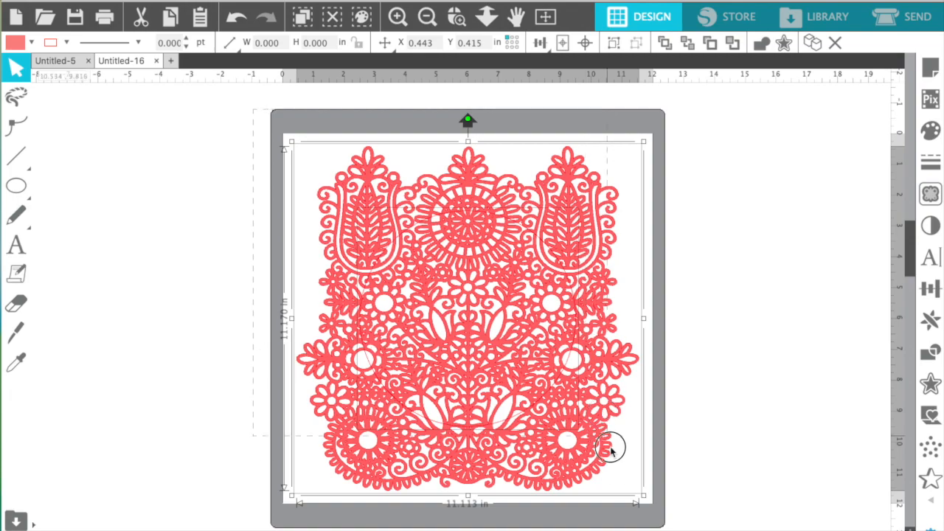
click(284, 1)
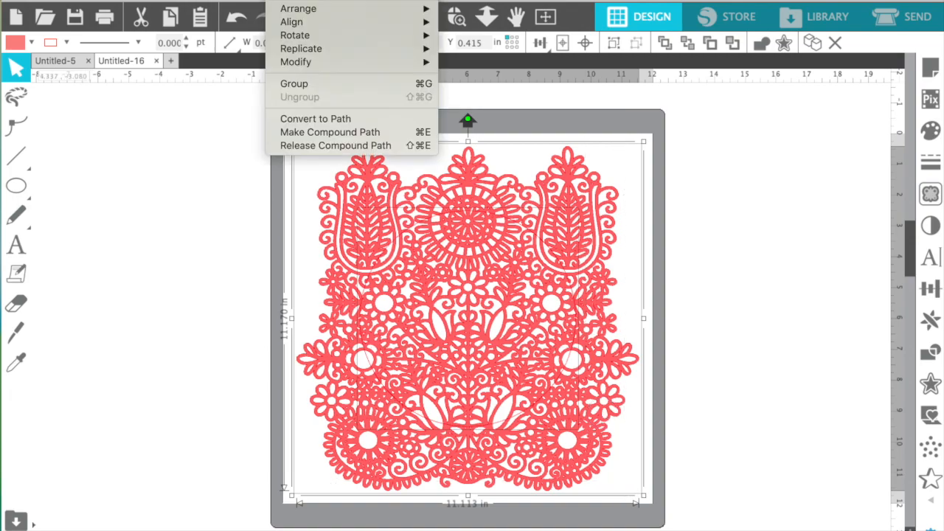
click(213, 197)
- Make a copy of the full floral design and place it to the right of the mat
click(354, 170)
click(183, 235)
click(341, 172)
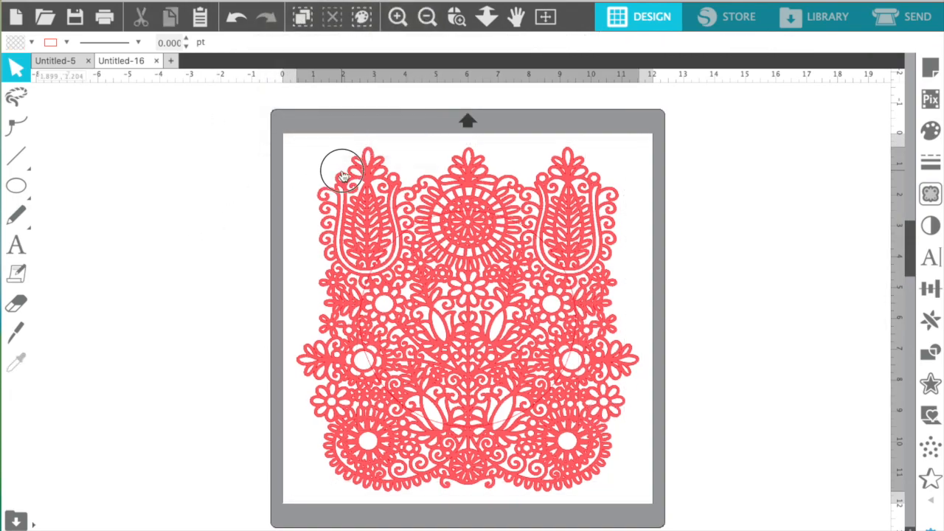
key(super+v)
drag(628, 390, 933, 380)
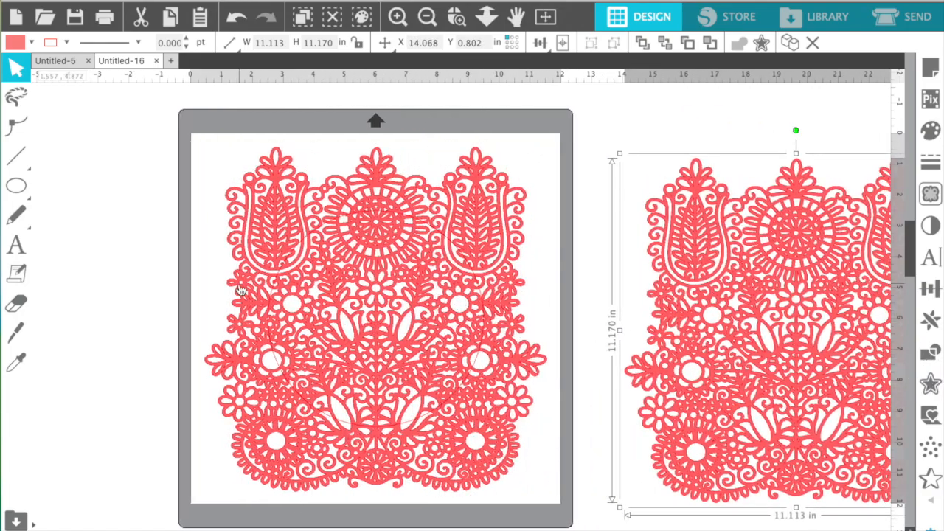
- Cut the circle's area out of the floral design on the mat, leaving the copy beside it untouched
drag(152, 122, 538, 479)
click(292, 0)
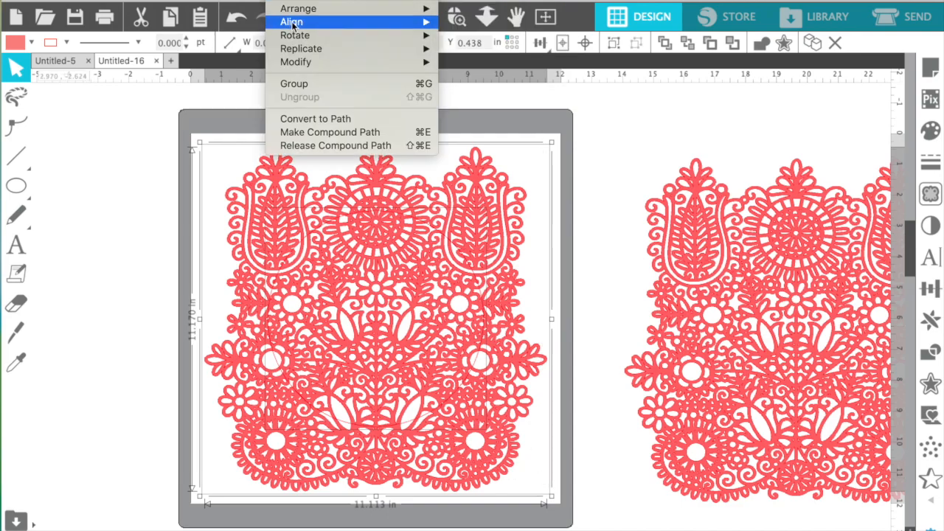
mouse_move(297, 64)
click(487, 101)
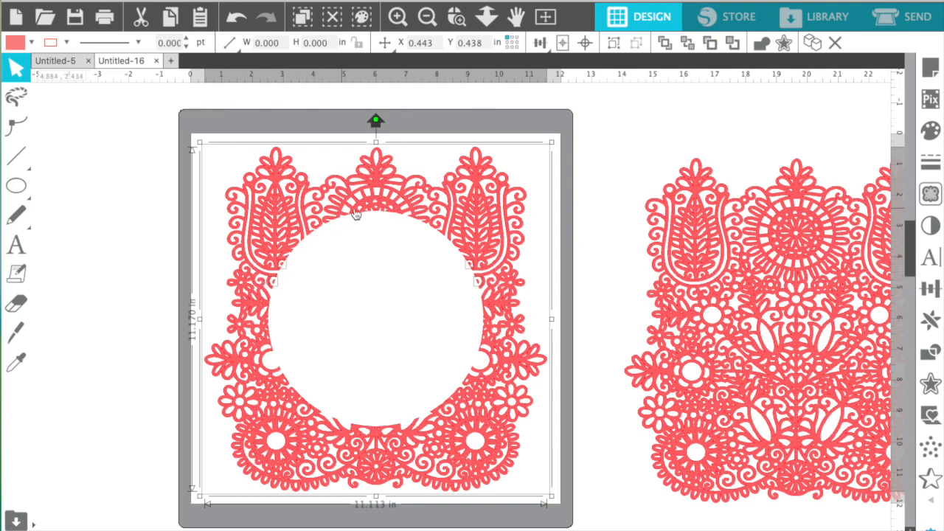
- Draw a new circle about 5.75 in wide to the left of the mat
scroll(114, 274, left, 3)
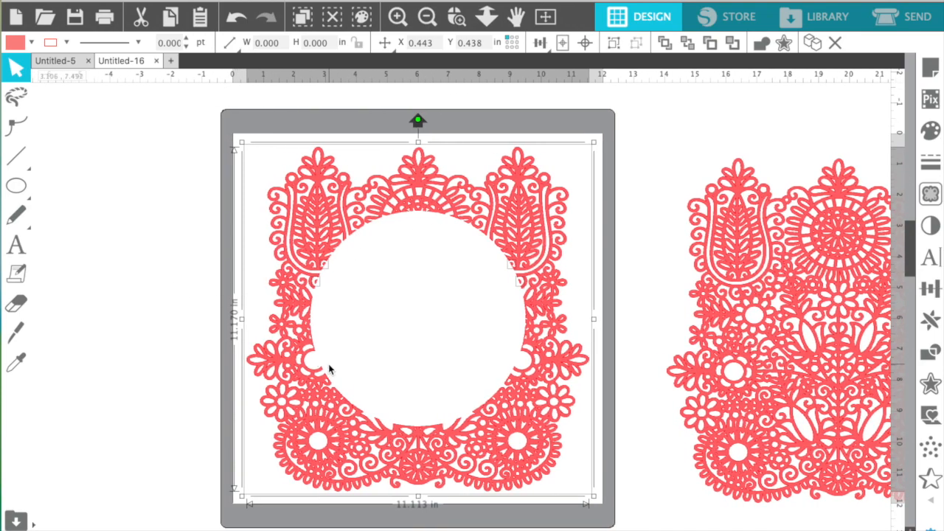
mouse_move(17, 186)
click(104, 186)
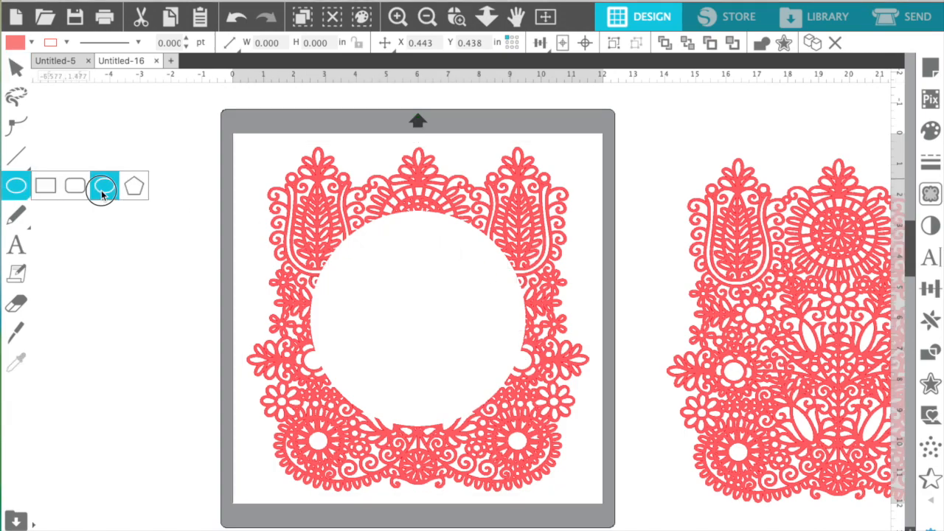
scroll(71, 227, left, 5)
drag(70, 230, 252, 411)
- Set the new circle's width and height to 7 in
click(930, 288)
click(720, 107)
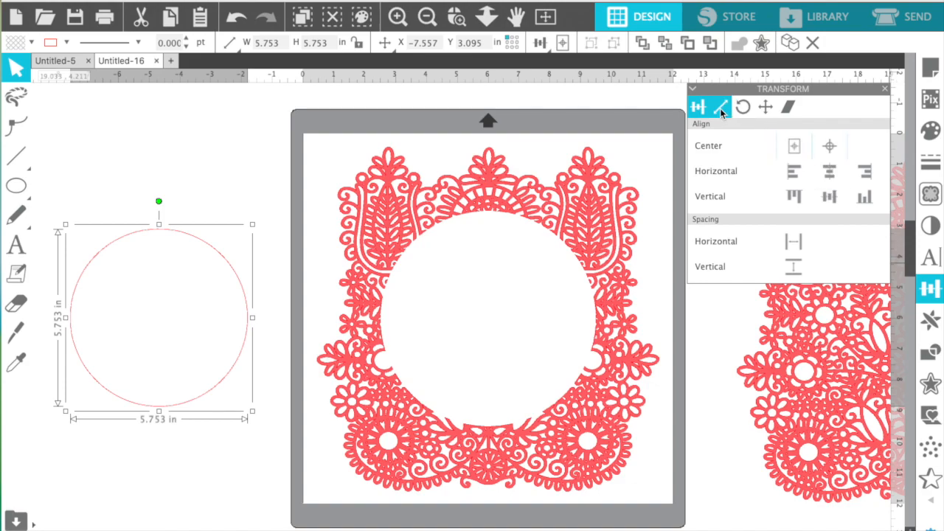
double_click(828, 255)
key(BackSpace)
text(7.)
double_click(845, 282)
text(7.0)
click(816, 307)
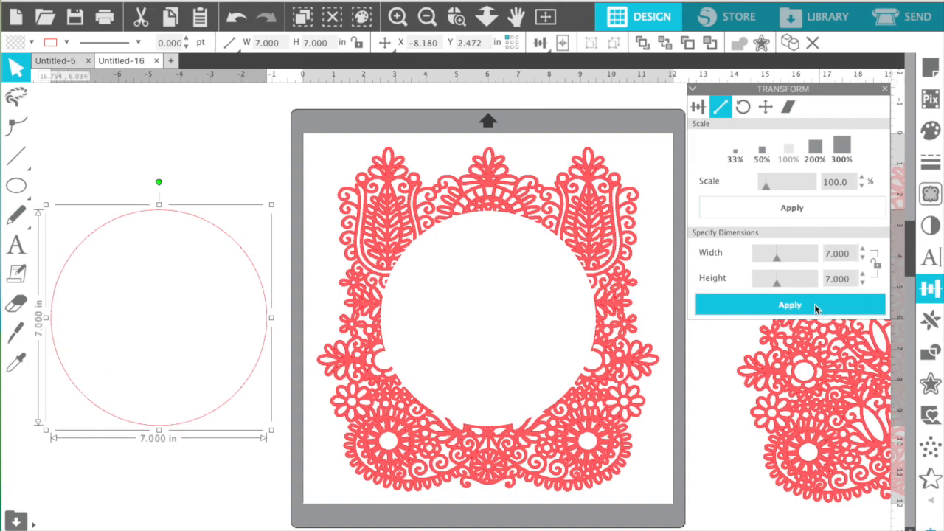
- Offset the 7 in circle outward by 0.125 in and combine both circles into a compound path
click(930, 383)
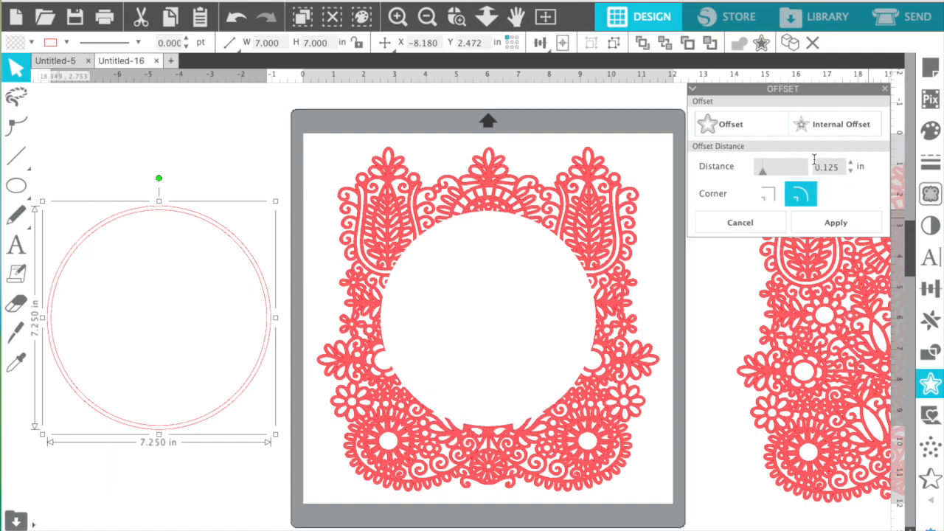
click(833, 223)
scroll(364, 257, left, 5)
click(114, 154)
drag(115, 155, 354, 441)
click(284, 2)
click(316, 131)
click(888, 90)
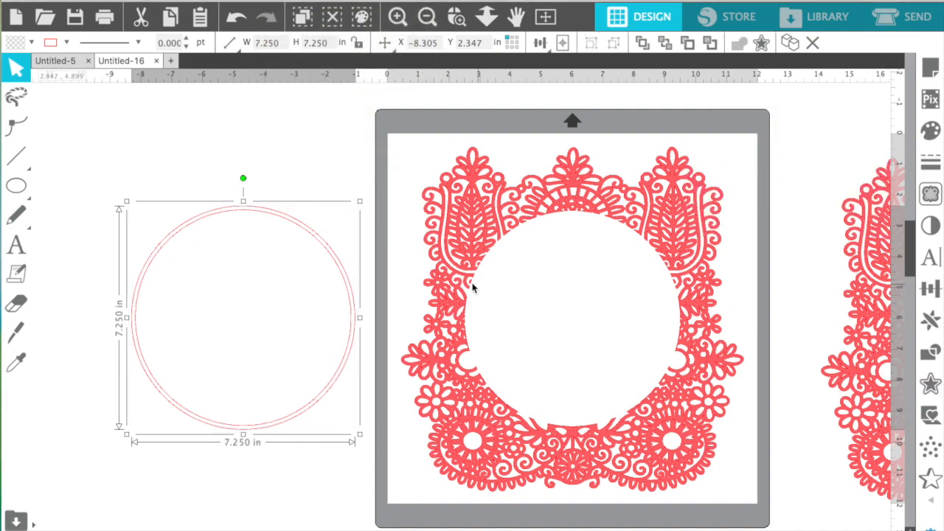
- Center the circular ring on the page around the round opening of the design
click(922, 288)
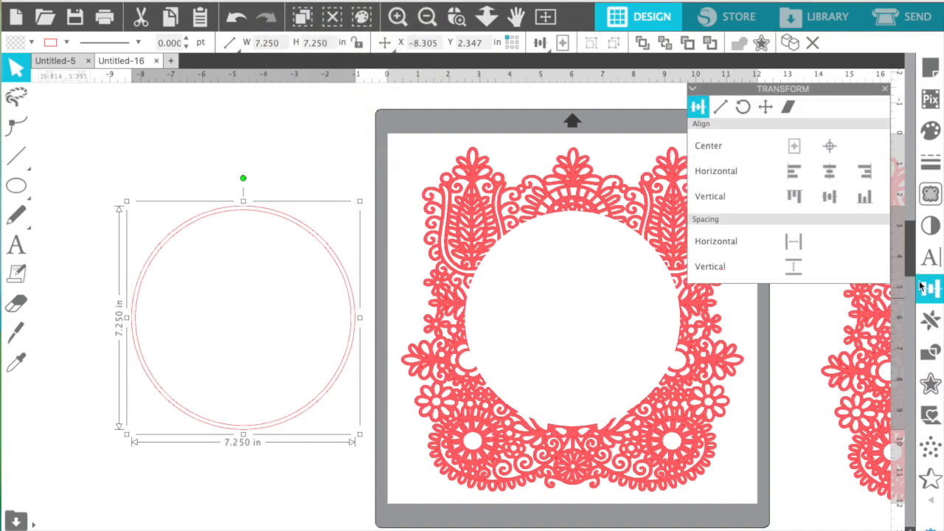
click(830, 146)
click(885, 89)
- Weld the ring and the floral design on the mat into one shape
scroll(802, 126, right, 5)
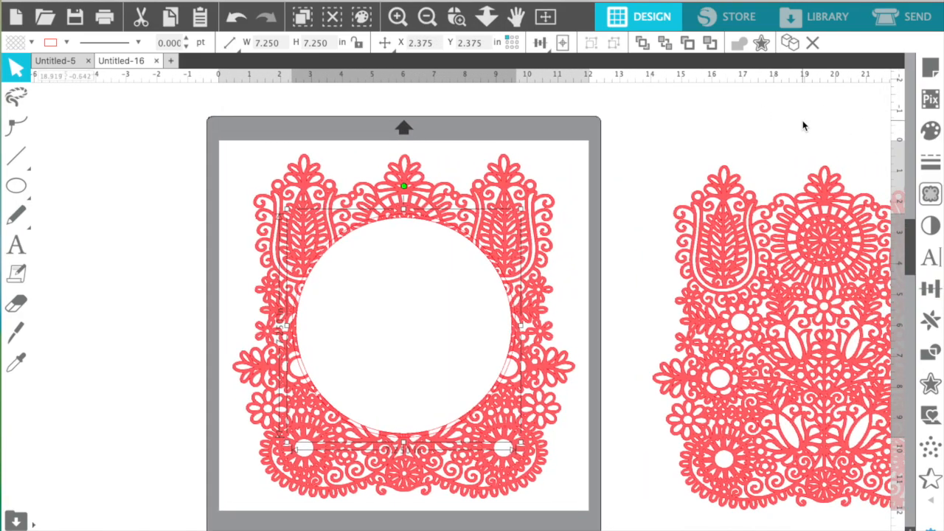
drag(148, 96, 553, 512)
click(280, 0)
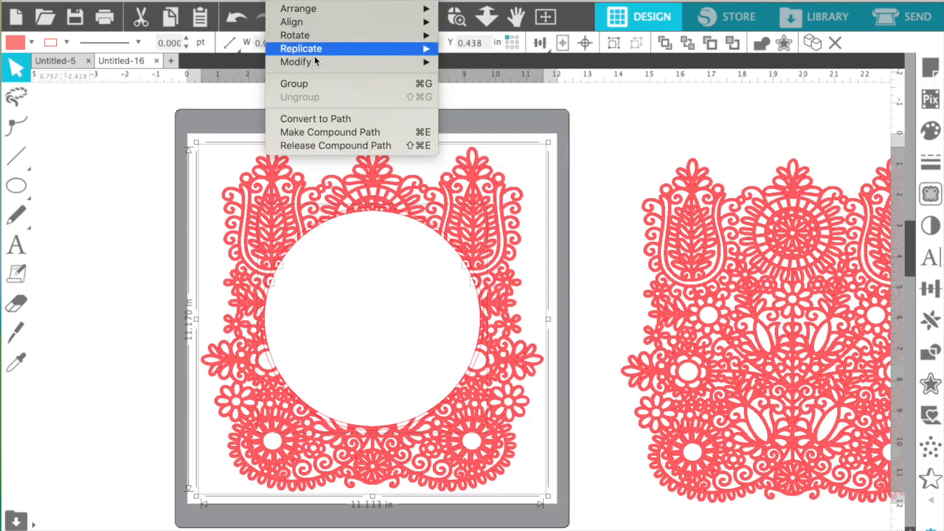
mouse_move(321, 64)
click(469, 66)
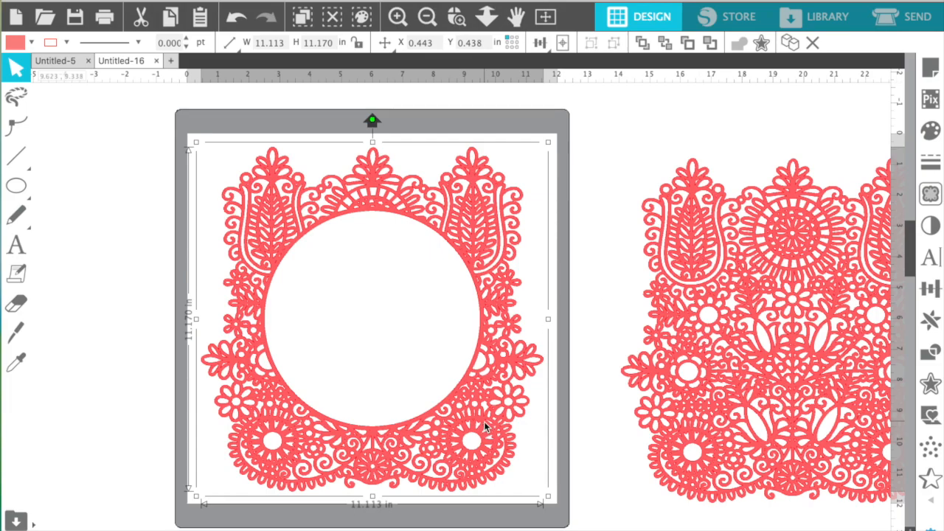
- Place a copy of the welded frame left of the mat and release the compound path of the frame on the mat
drag(484, 421, 108, 455)
click(296, 463)
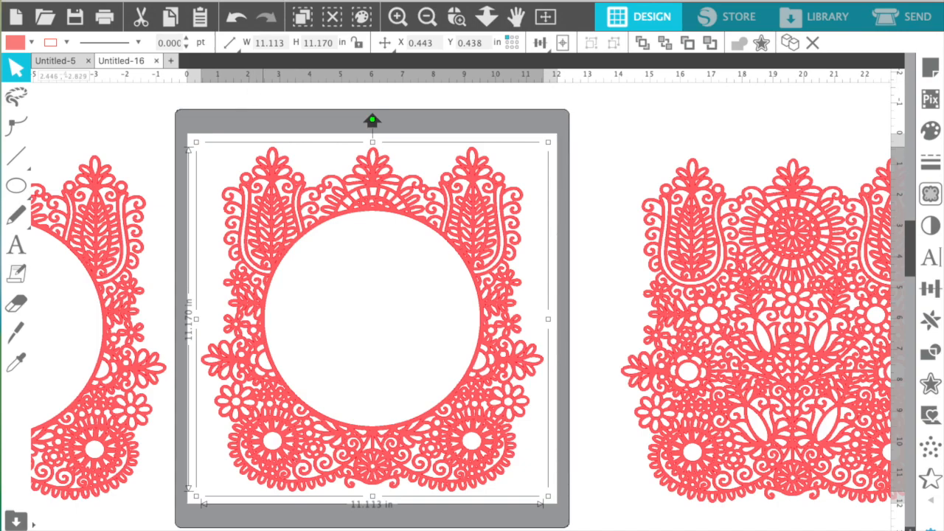
click(282, 2)
click(298, 147)
click(681, 120)
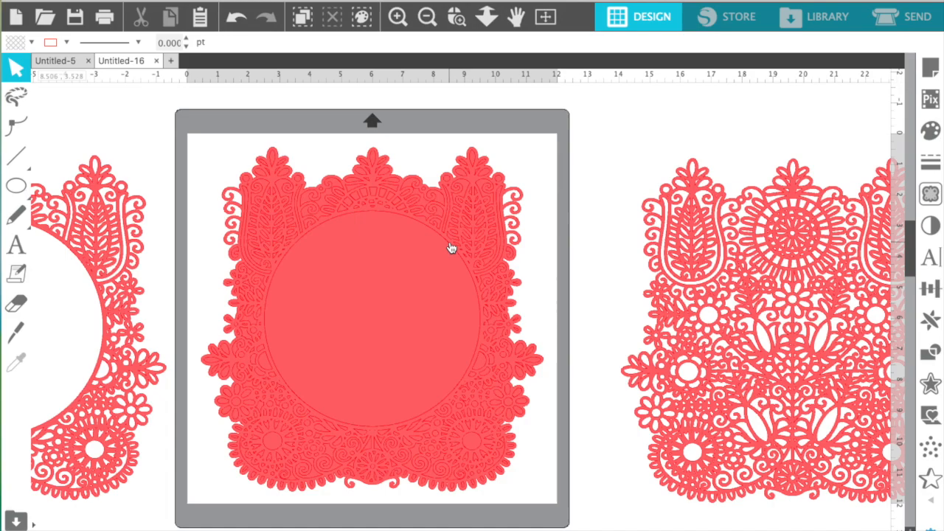
- Set all released pieces on the mat to no fill and remove the design's outer outline
click(930, 130)
click(708, 185)
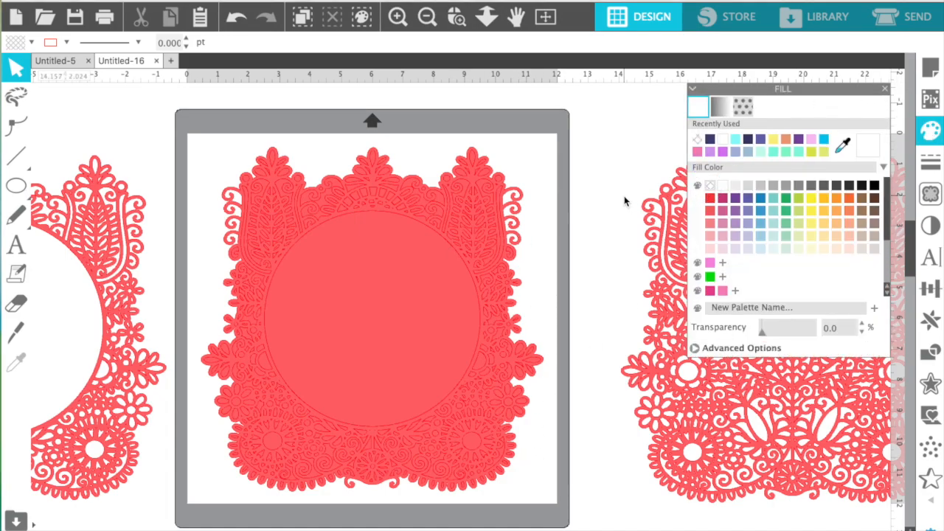
click(507, 273)
click(581, 229)
drag(206, 128, 602, 528)
click(709, 185)
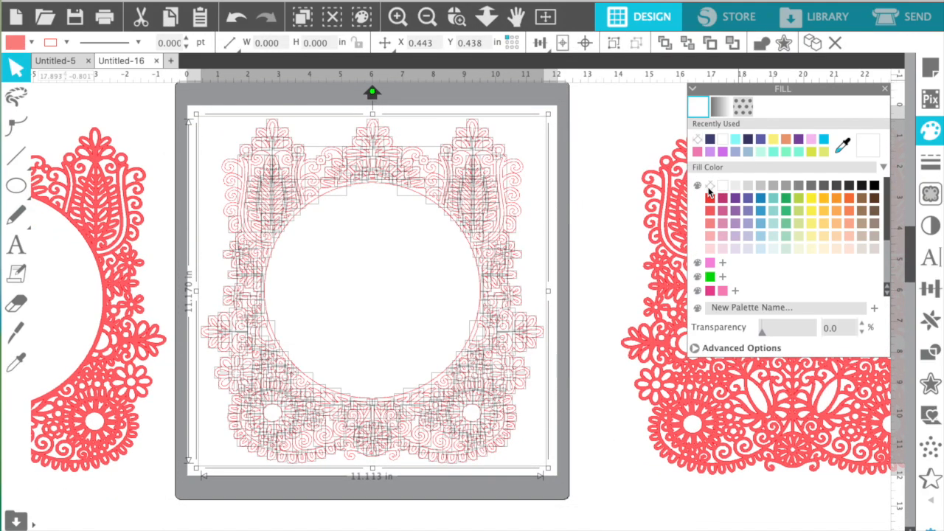
click(596, 167)
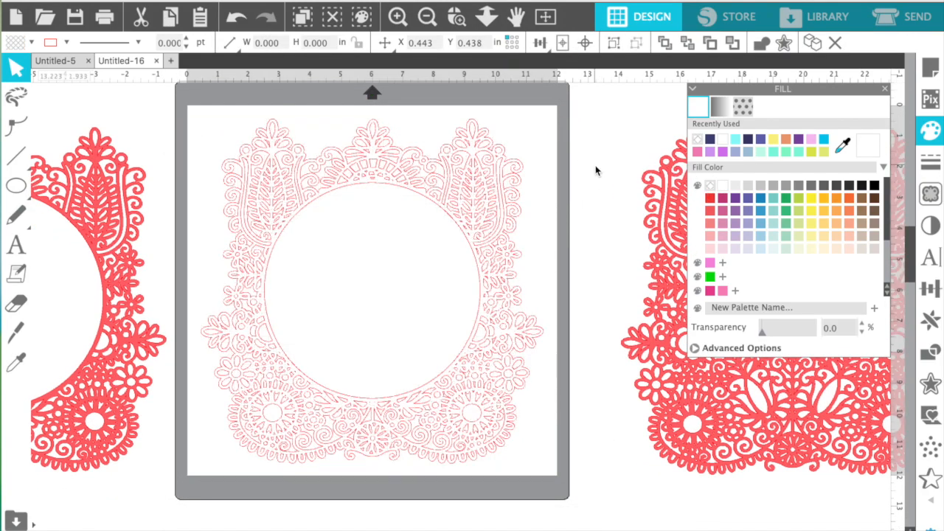
click(522, 217)
drag(523, 170, 690, 528)
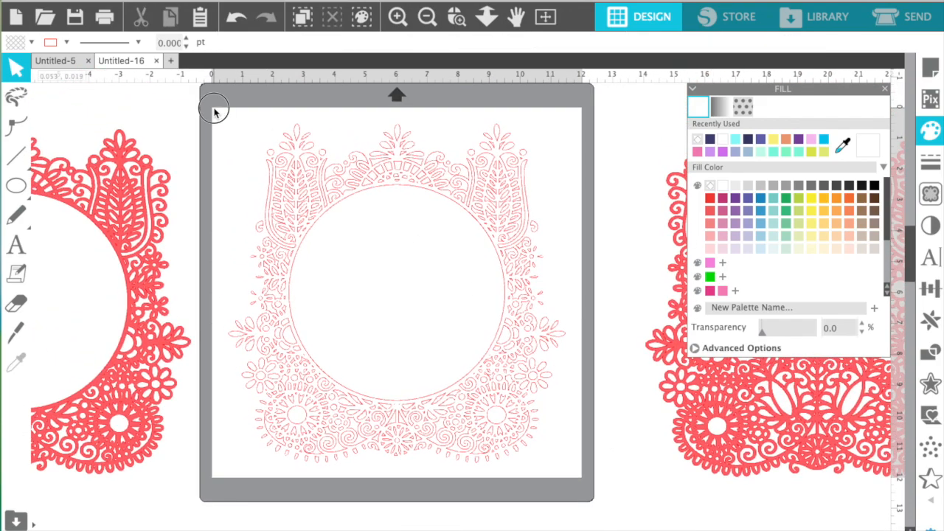
- Fill all remaining pieces on the mat with dark blue and make them a compound path
drag(214, 110, 597, 512)
click(711, 140)
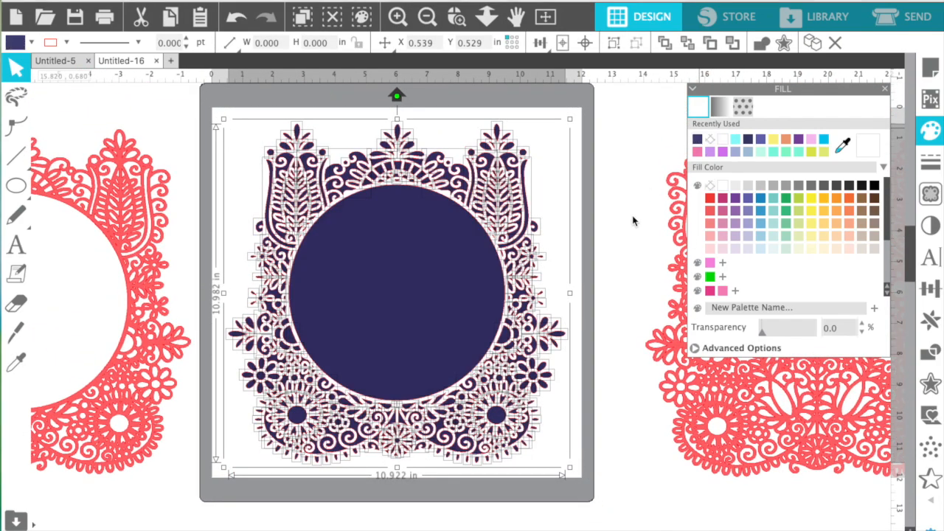
click(309, 3)
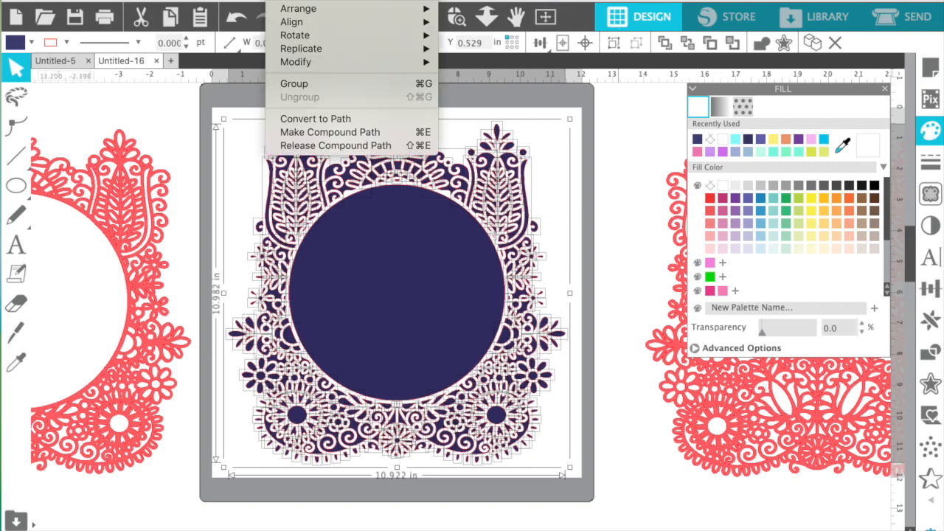
click(313, 133)
click(630, 136)
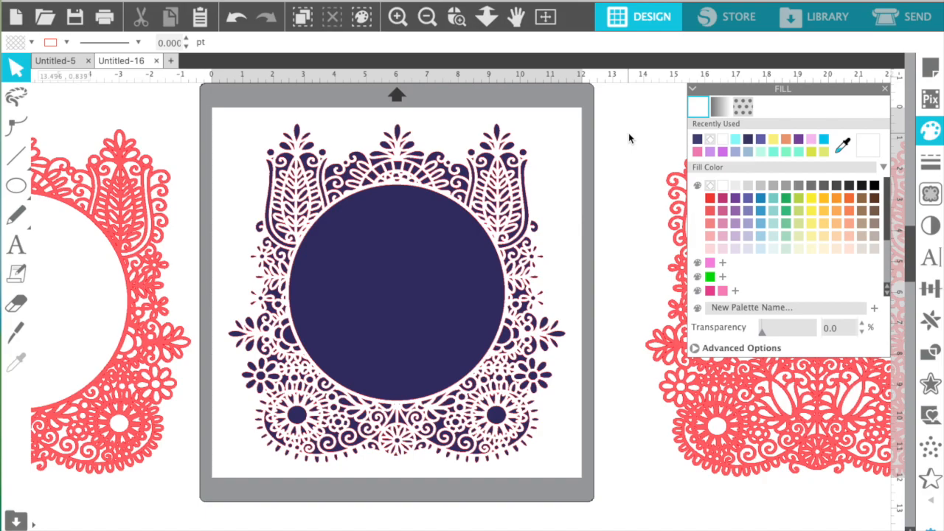
- Fill the welded frame copy left of the mat with white
click(170, 362)
click(698, 141)
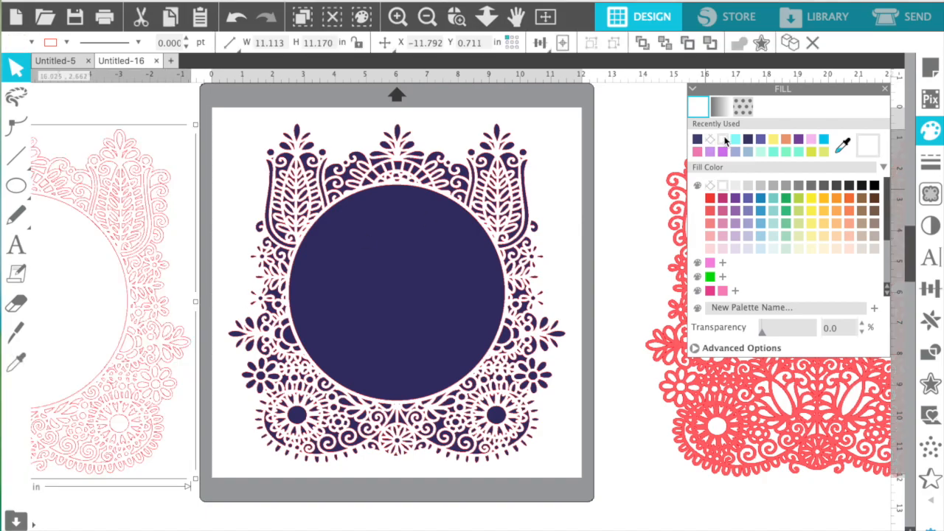
- Try centering the white frame on the page over the dark blue pieces, and undo the alignment
click(931, 288)
click(829, 145)
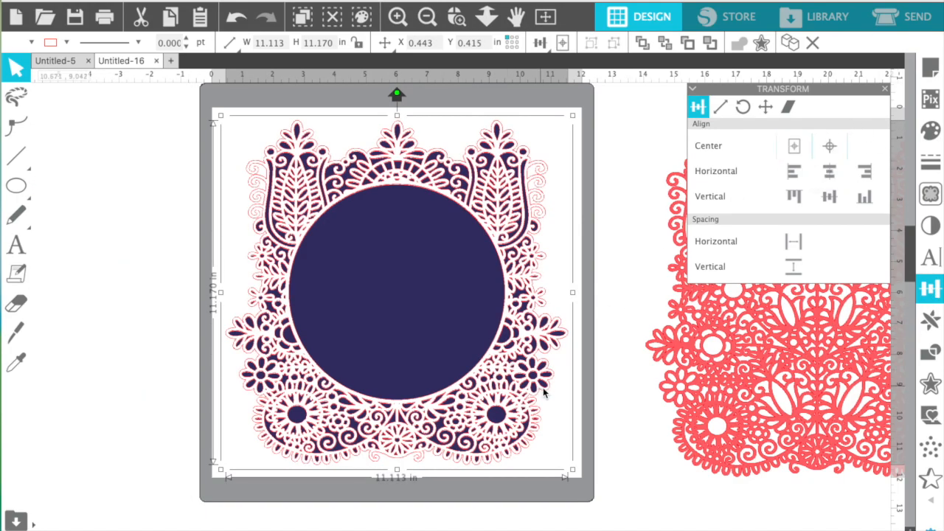
click(236, 16)
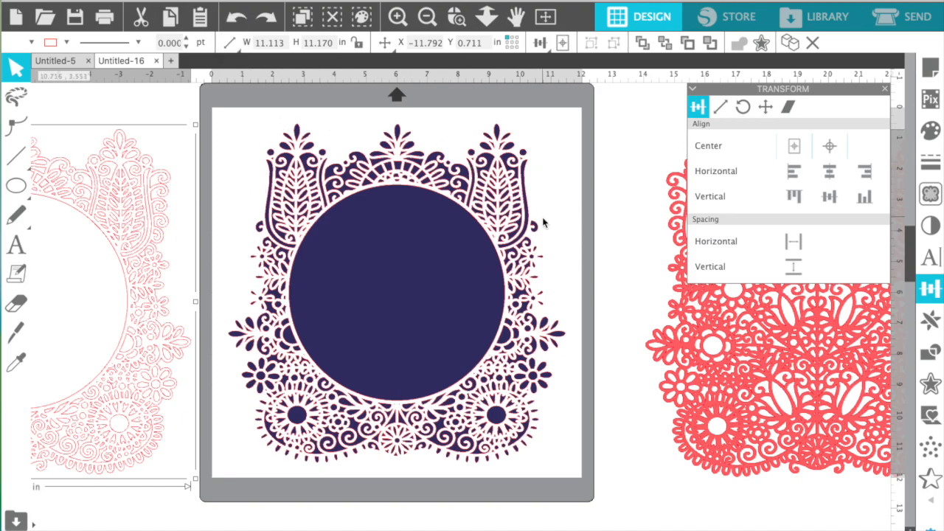
- Draw a rectangle in the empty space below the mat and set its size to 12 × 12 in
scroll(543, 222, down, 5)
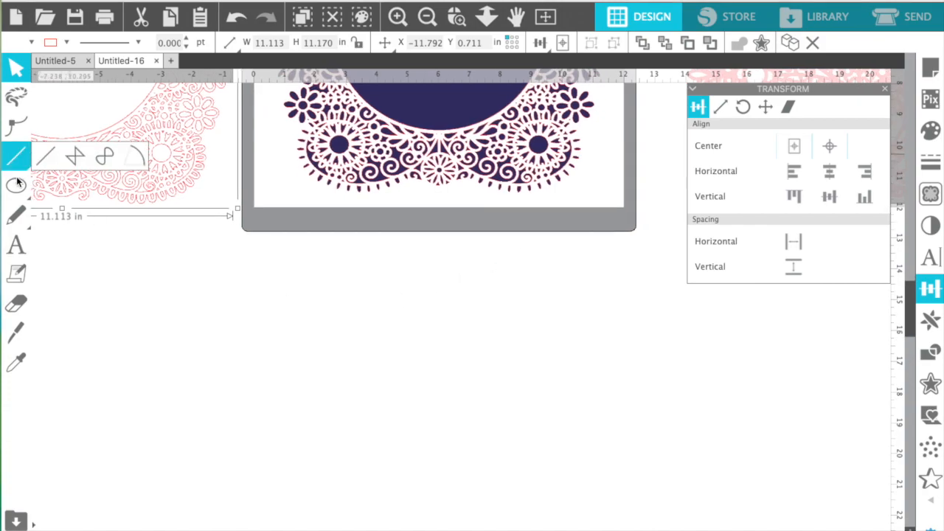
click(48, 191)
drag(204, 327, 408, 528)
click(721, 107)
double_click(835, 252)
text(12)
key(Tab)
click(786, 307)
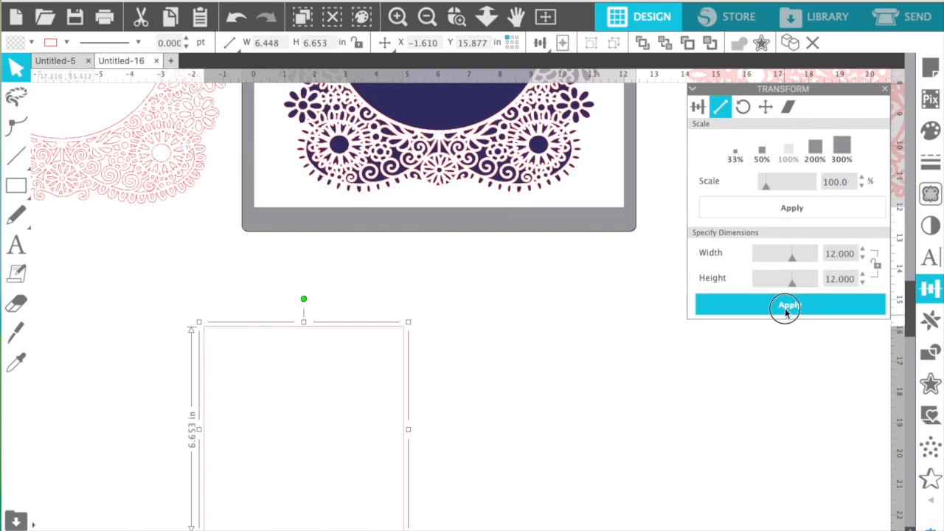
- Fill the 12 in square with pink and center it on the page
click(930, 130)
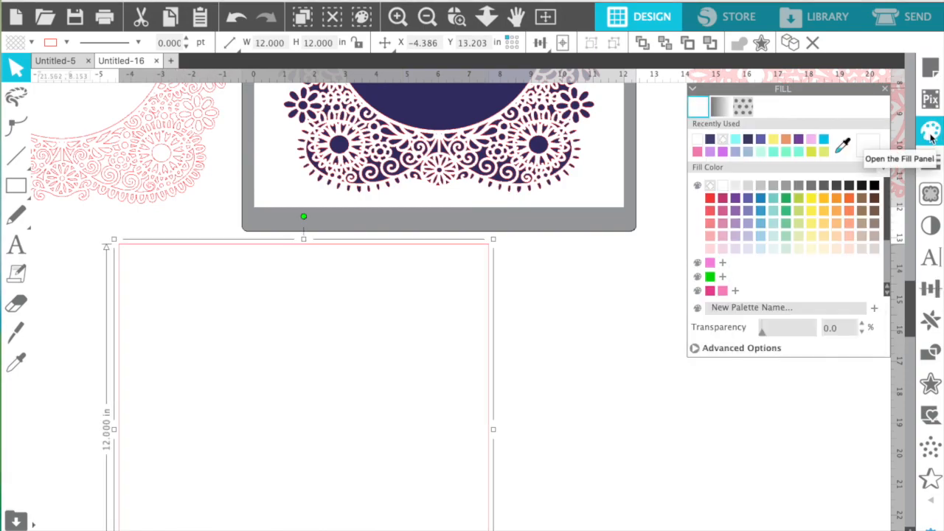
click(722, 291)
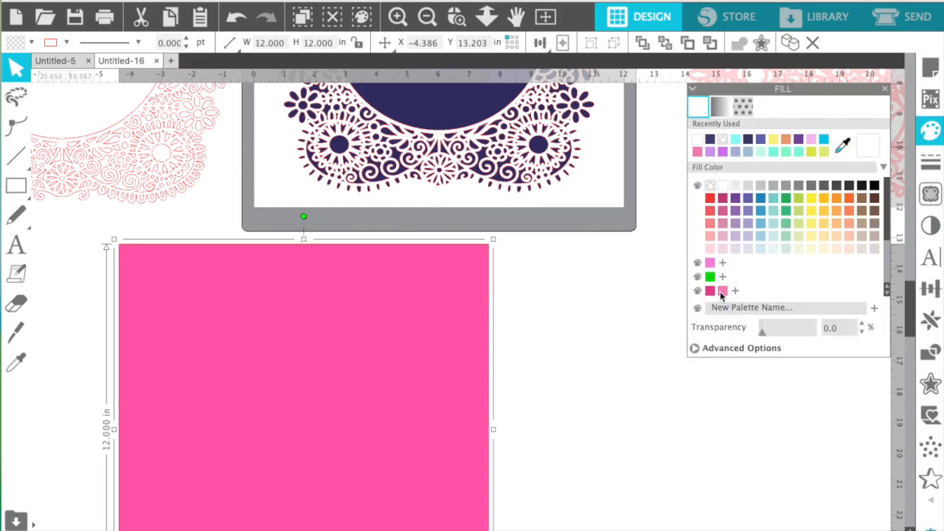
click(930, 290)
click(820, 147)
scroll(601, 266, up, 5)
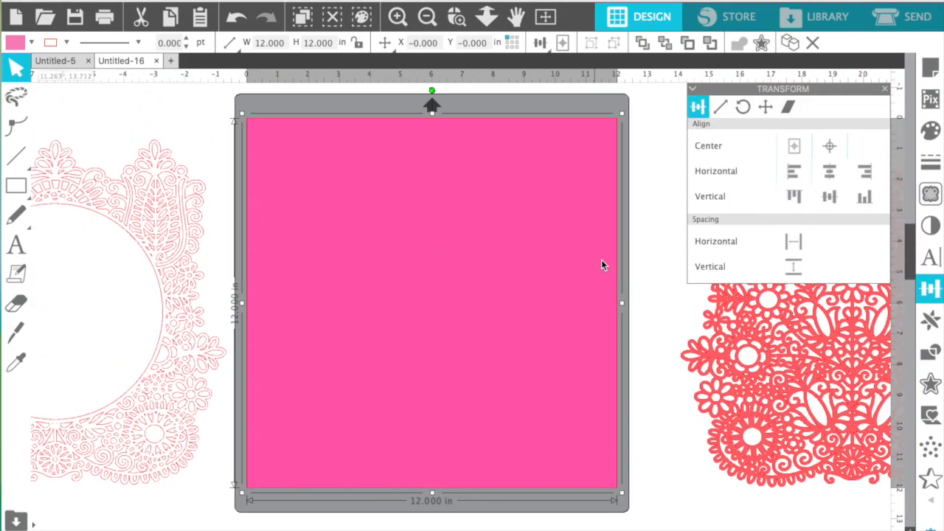
- Send the pink square to the back, behind the dark blue pieces, and deselect it
scroll(602, 266, up, 3)
click(304, 1)
mouse_move(306, 9)
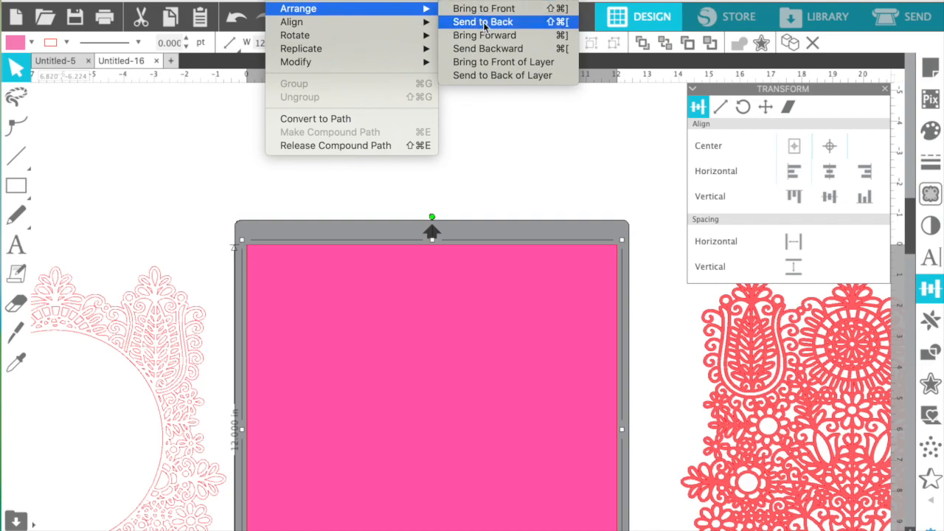
click(493, 74)
scroll(493, 74, down, 5)
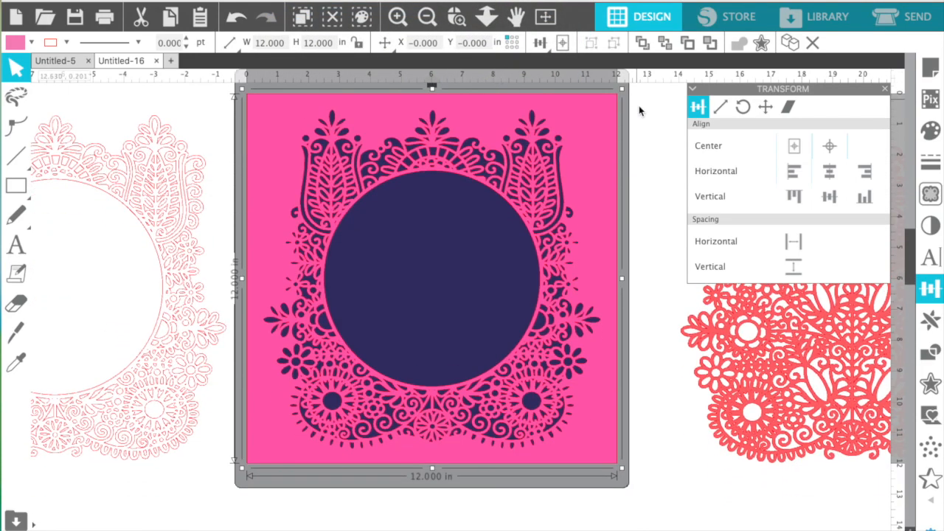
click(674, 150)
- Center the white frame on the page over the dark blue pieces
scroll(674, 150, up, 2)
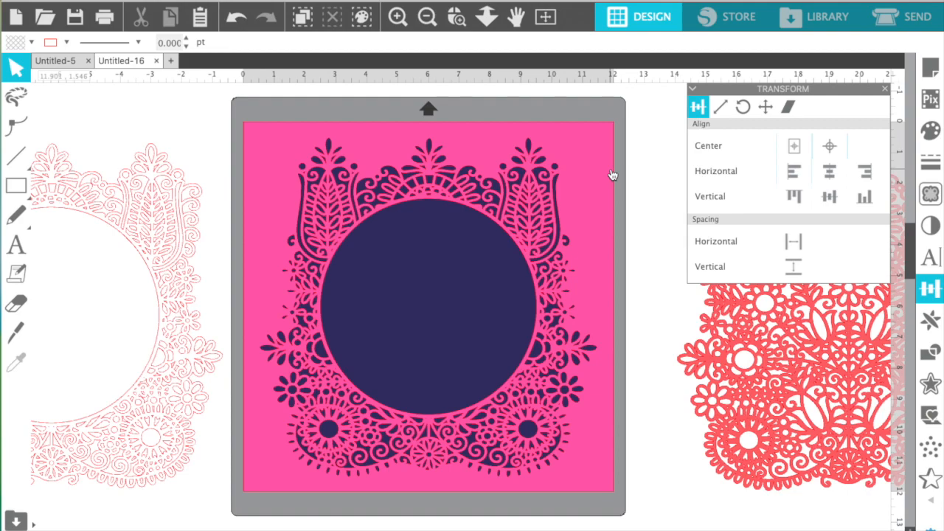
click(183, 374)
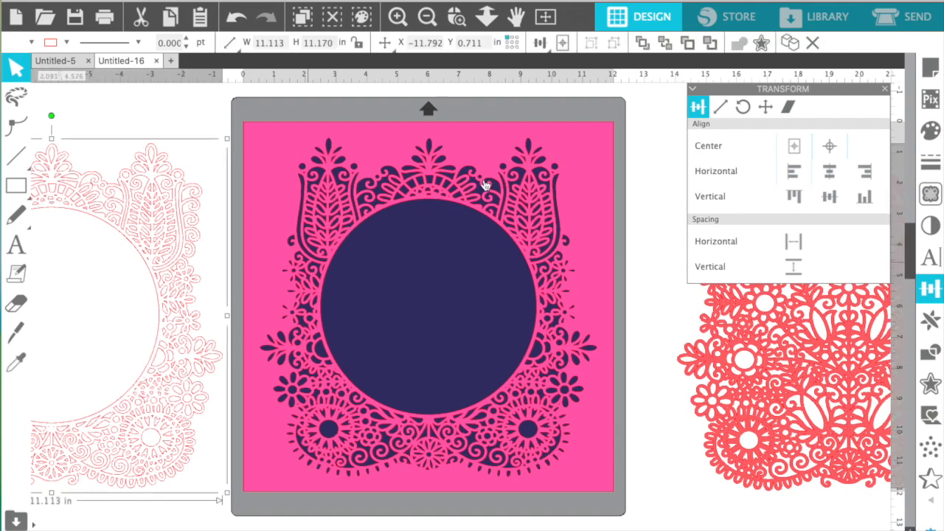
click(830, 146)
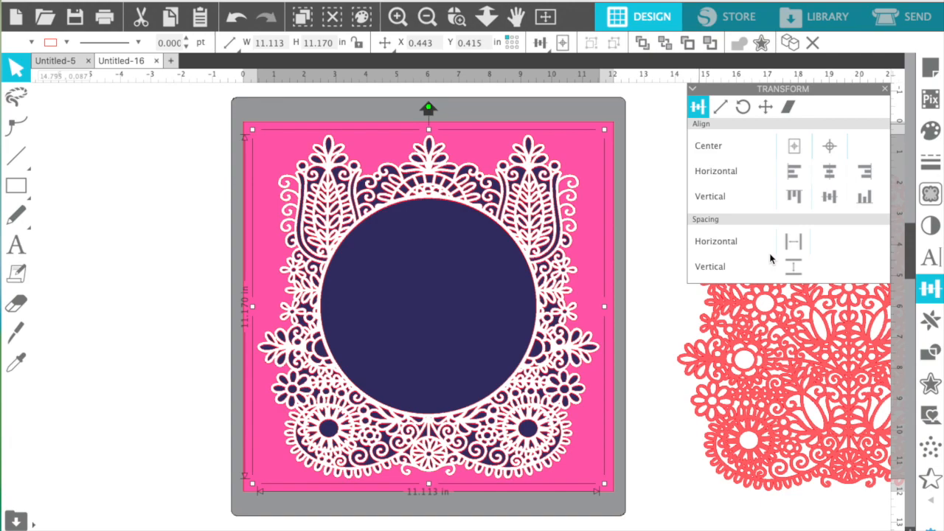
- Delete the spare red design to the right of the mat
click(665, 379)
scroll(666, 379, right, 3)
key(Delete)
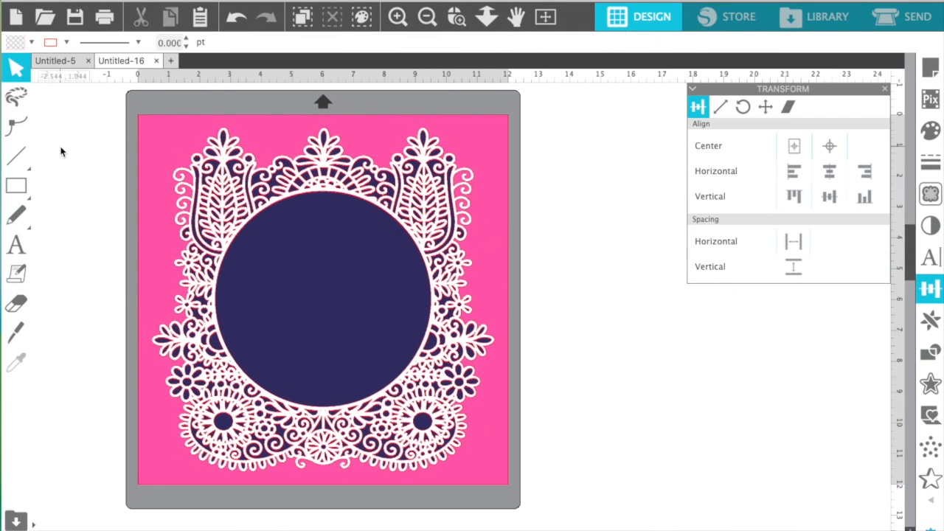
- Switch to the Untitled-5 document and place a copy of the daisy wreath level with the original, to the right of the mat
click(44, 62)
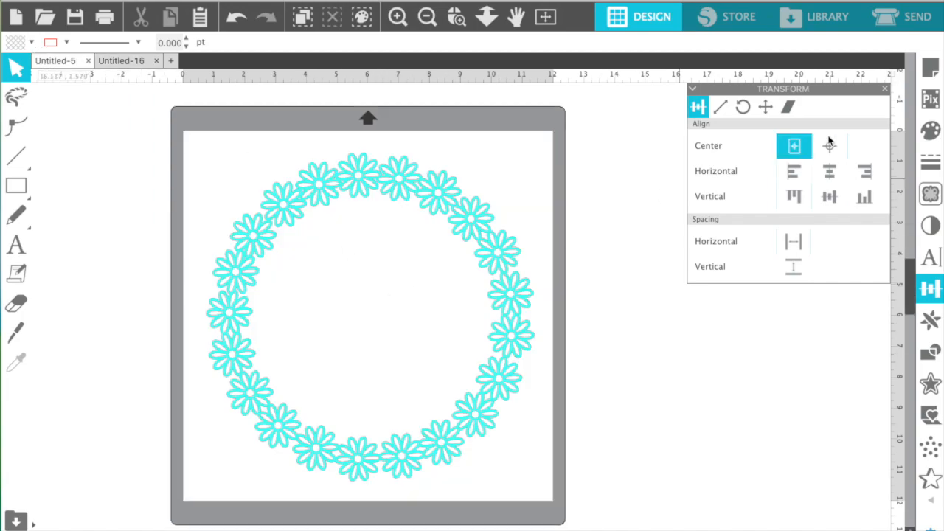
click(521, 331)
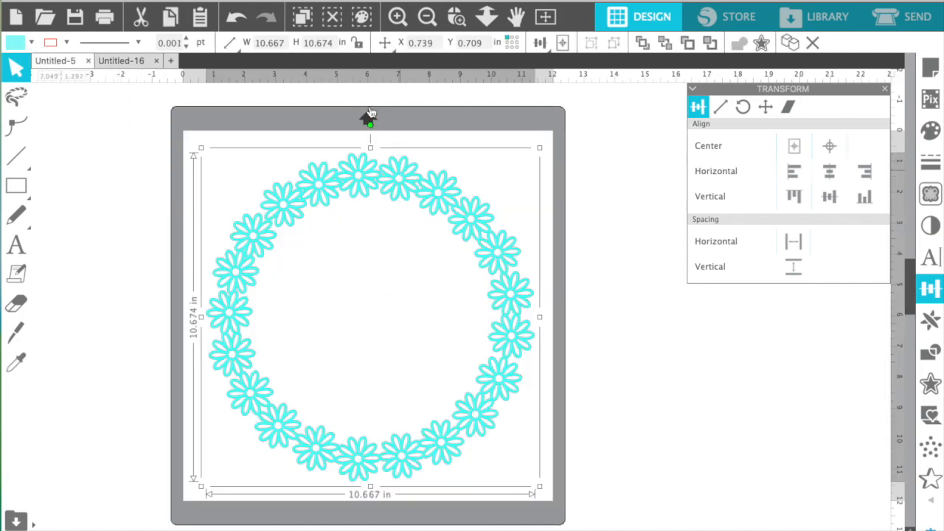
drag(312, 359, 690, 412)
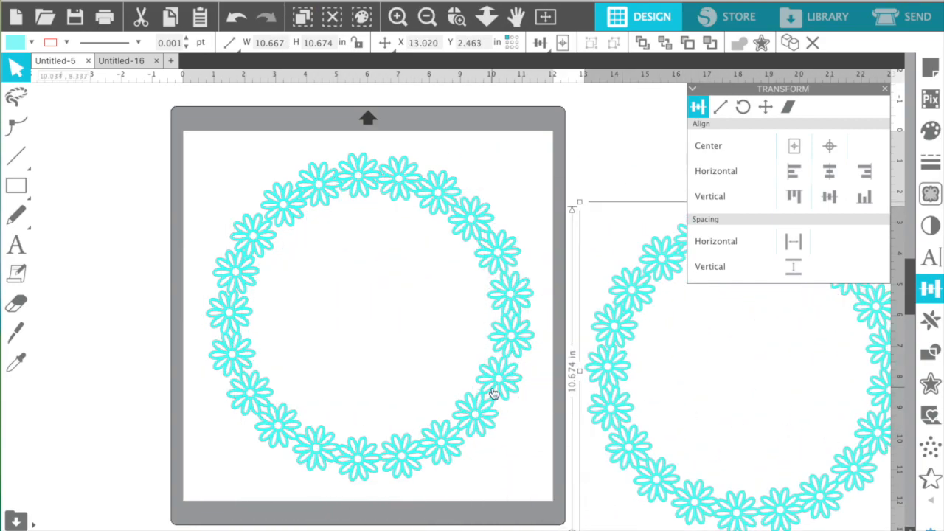
click(885, 88)
drag(741, 219, 746, 166)
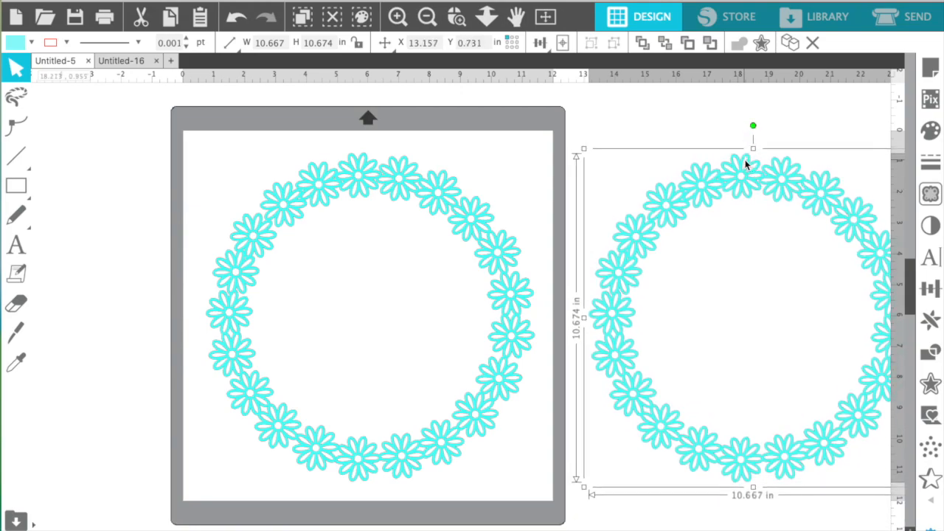
- Release the compound path of the daisy wreath on the mat and deselect its pieces
click(517, 340)
right_click(307, 165)
click(306, 145)
click(120, 270)
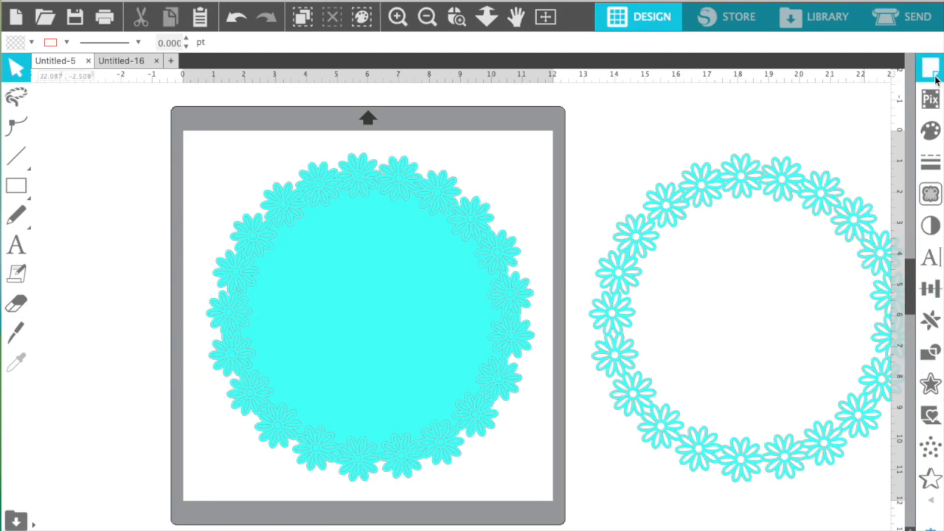
- Fill the outer outline shape of the released wreath with white
click(930, 130)
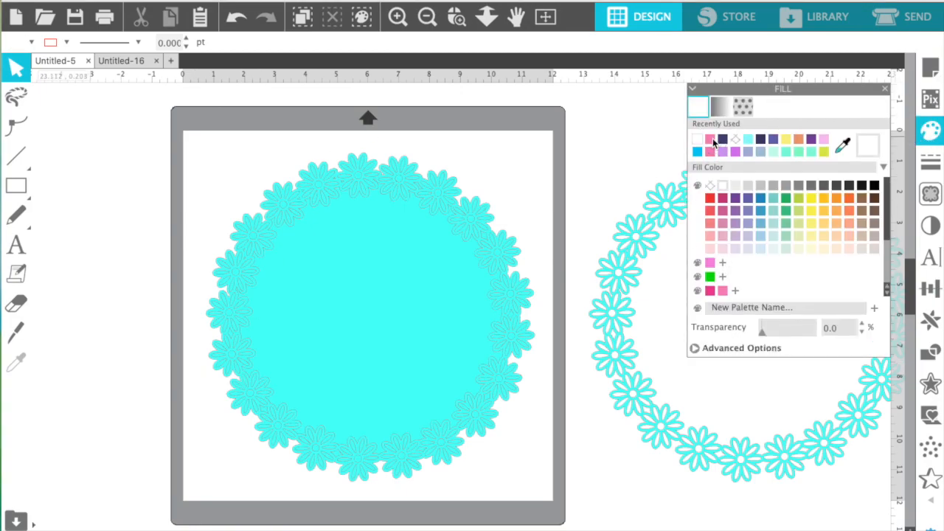
click(500, 270)
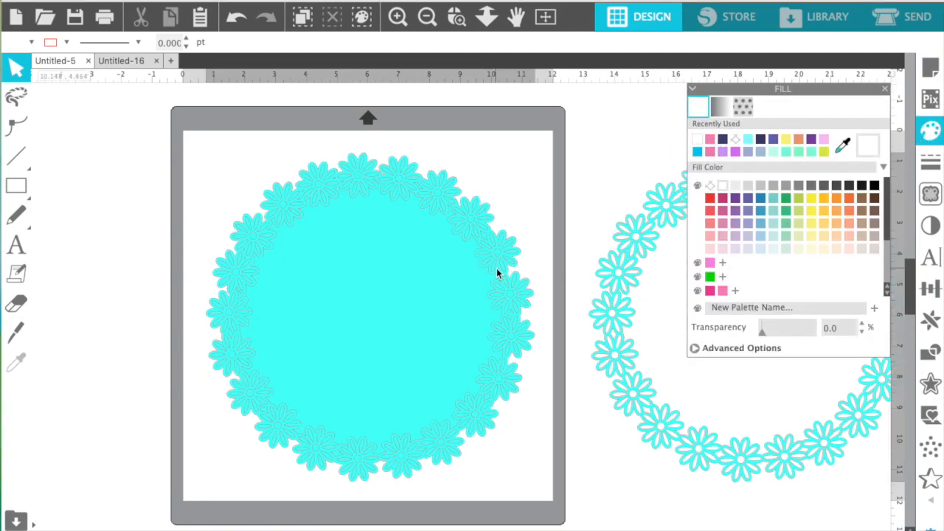
click(714, 183)
click(597, 148)
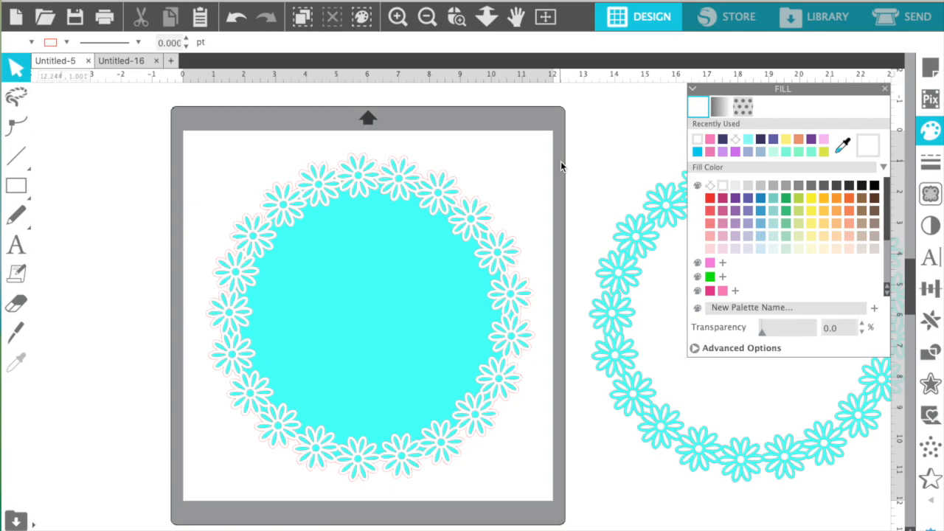
- Move the white outer shape and the large cyan center piece off the mat and delete both
drag(365, 187, 686, 159)
drag(421, 262, 735, 180)
click(560, 375)
key(Delete)
click(589, 273)
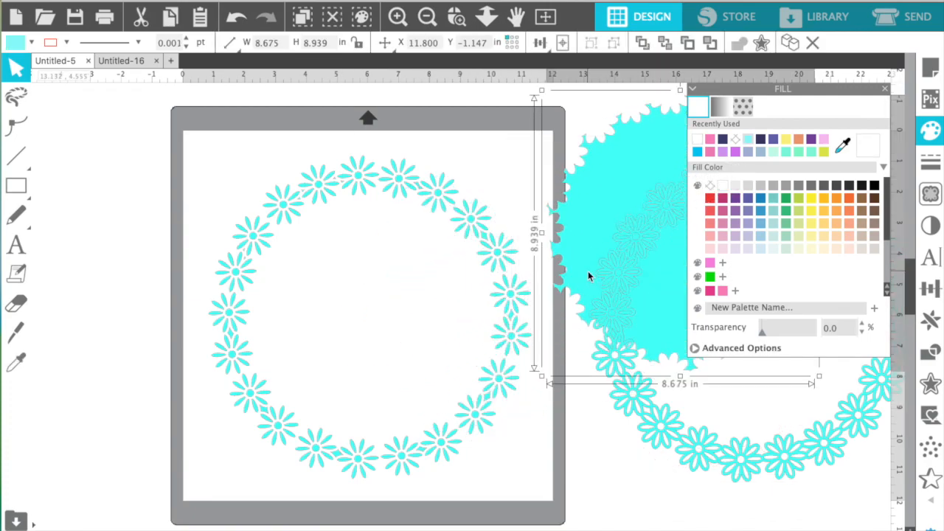
key(Delete)
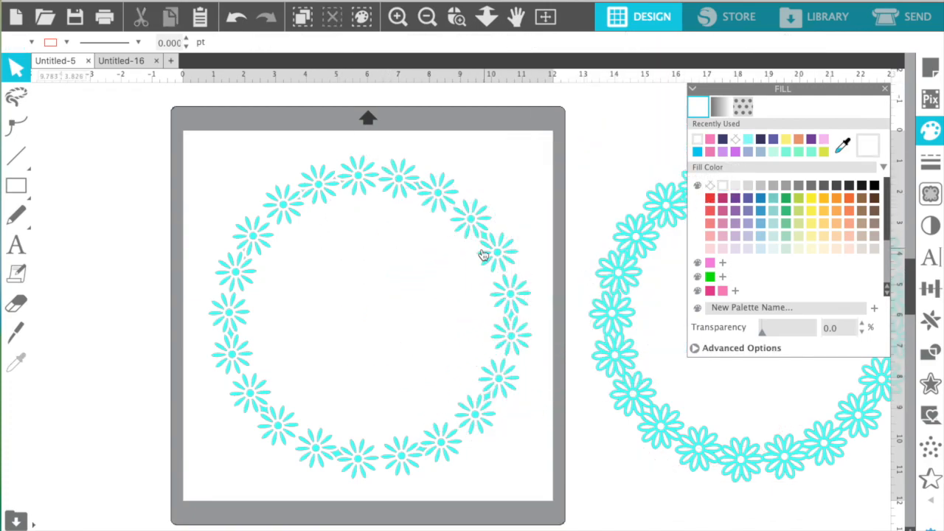
- Delete all petal pieces of the daisy just right of the wreath's topmost daisy
click(395, 155)
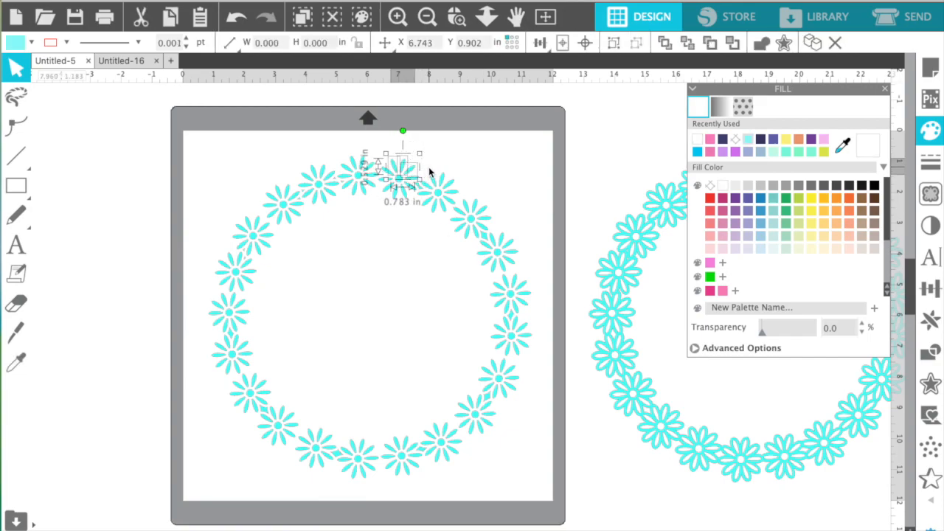
key(Delete)
drag(388, 161, 424, 197)
key(Delete)
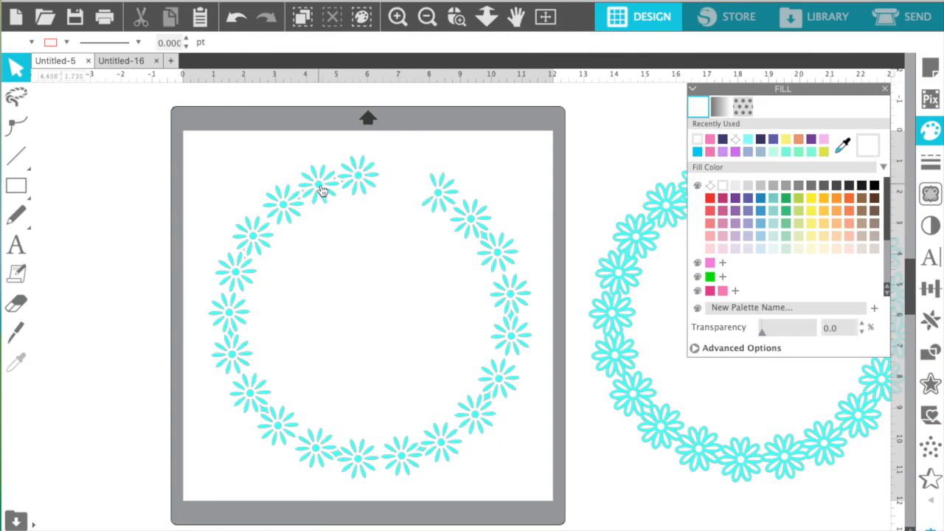
- Move one daisy from the top of the wreath off the mat to the left, clearing away neighbouring loose petals
drag(343, 184, 169, 198)
click(194, 197)
drag(337, 184, 241, 188)
drag(277, 158, 328, 212)
key(Delete)
drag(318, 178, 223, 188)
click(225, 188)
drag(331, 150, 116, 211)
- Delete all remaining wreath pieces on the mat and the stray scrap beside the saved daisy
drag(216, 148, 515, 498)
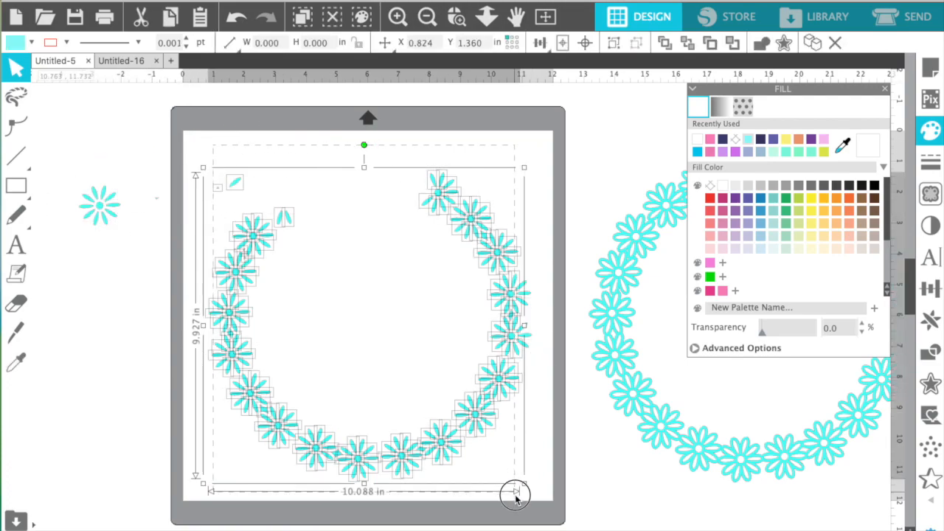
key(Delete)
drag(477, 251, 546, 433)
key(Delete)
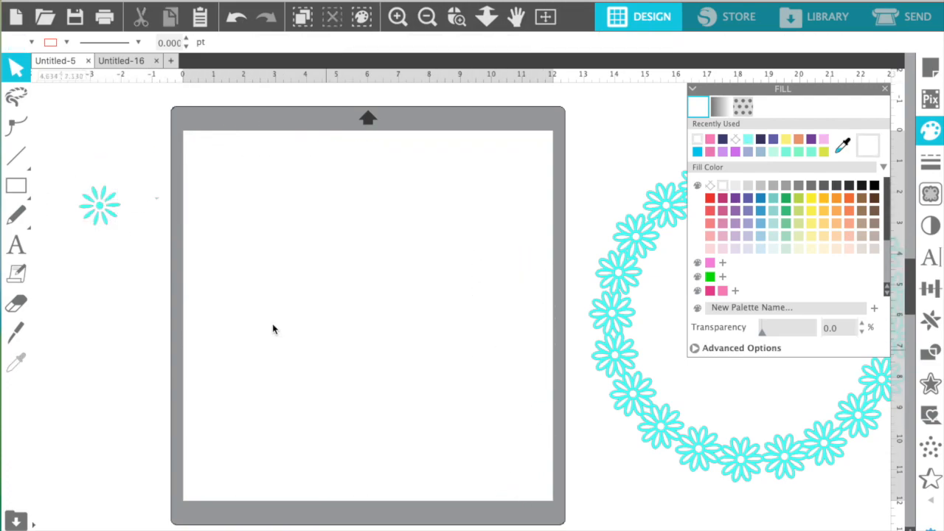
click(157, 199)
key(Delete)
- Move the saved daisy's pieces back onto the upper part of the mat and deselect them
drag(71, 155, 130, 260)
drag(110, 221, 333, 213)
click(355, 228)
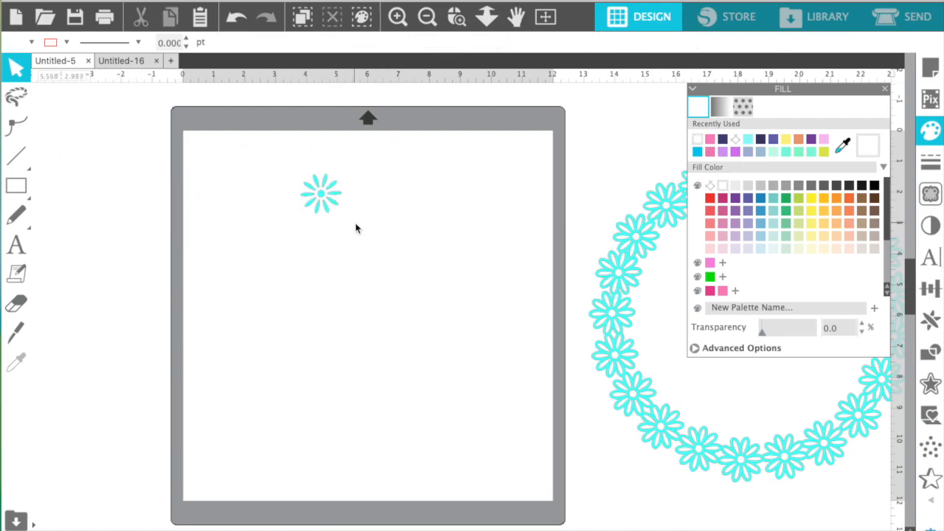
- Group the daisy's pieces and create an outward offset with rounded corners around them, about 1.48 in wide
drag(282, 160, 359, 216)
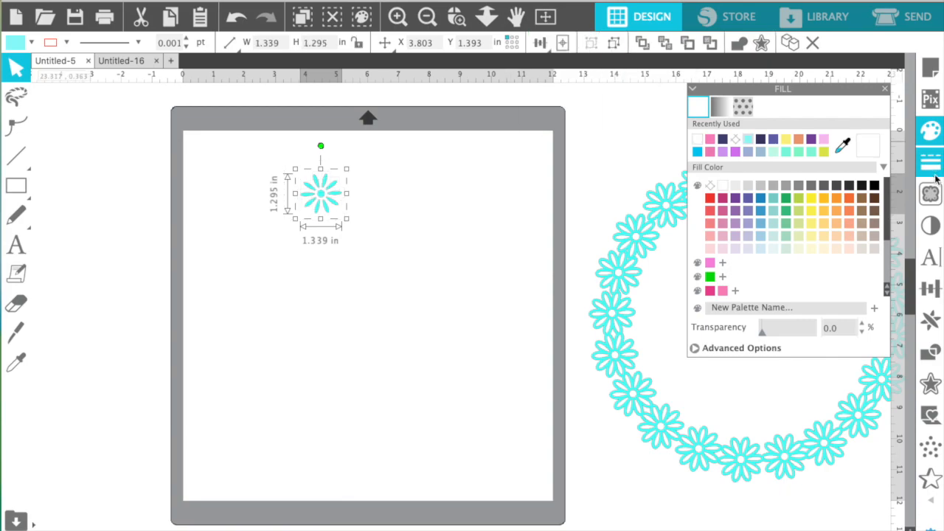
click(930, 383)
click(728, 126)
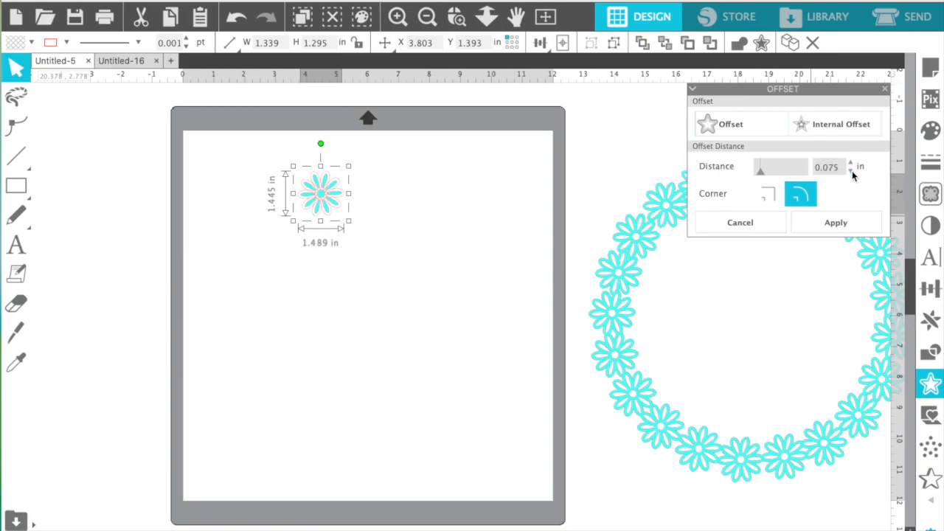
click(463, 269)
- Move the cyan daisy off its offset outline and fill the outline with yellow
drag(324, 208, 205, 207)
click(347, 208)
click(341, 214)
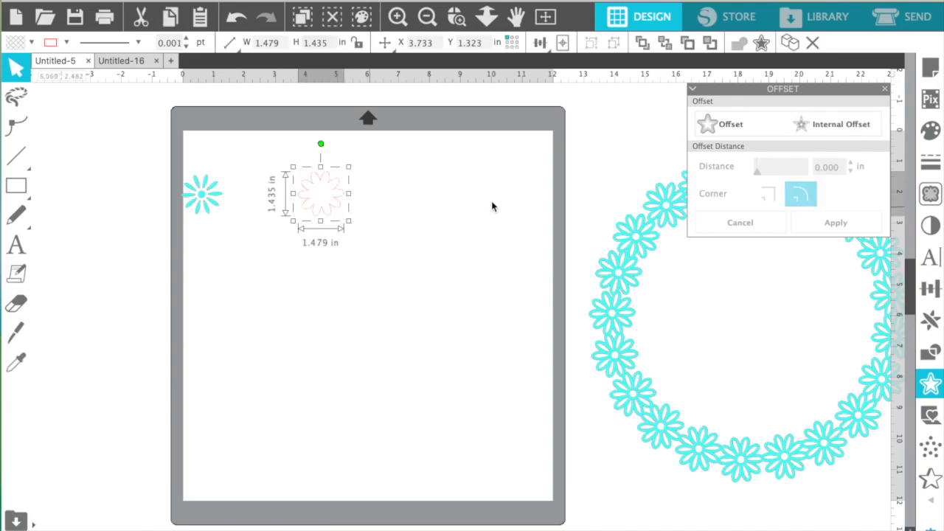
click(933, 135)
click(790, 143)
click(154, 150)
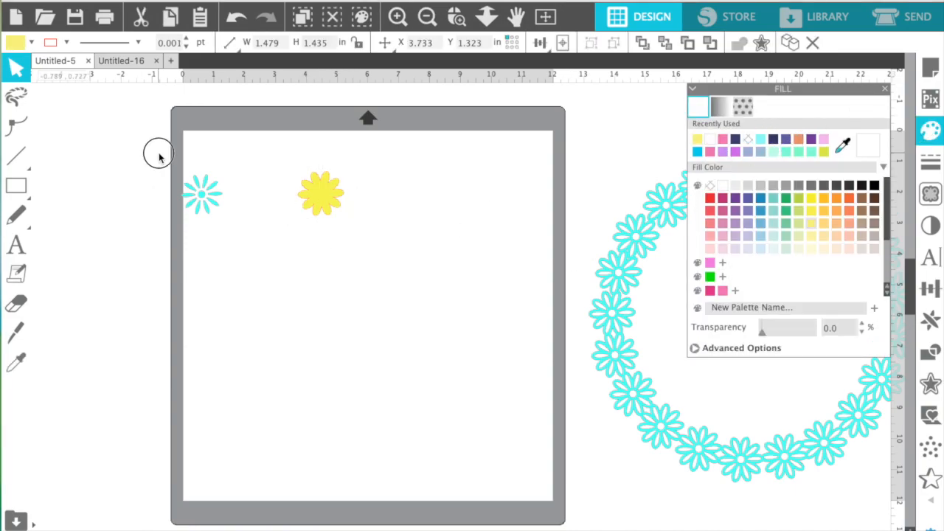
- Move the cyan daisy left of the mat and place the wreath copy with one flower over the yellow daisy
click(200, 193)
drag(201, 193, 104, 201)
drag(599, 304, 260, 295)
click(342, 89)
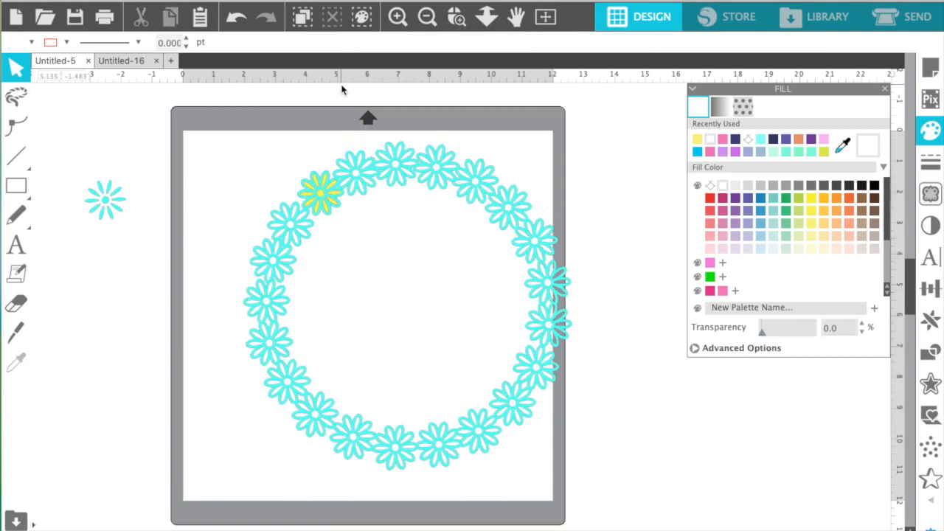
- Nudge the yellow daisy slightly upward to fit behind the matching wreath flower
triple_click(401, 16)
scroll(324, 232, up, 5)
scroll(324, 232, left, 3)
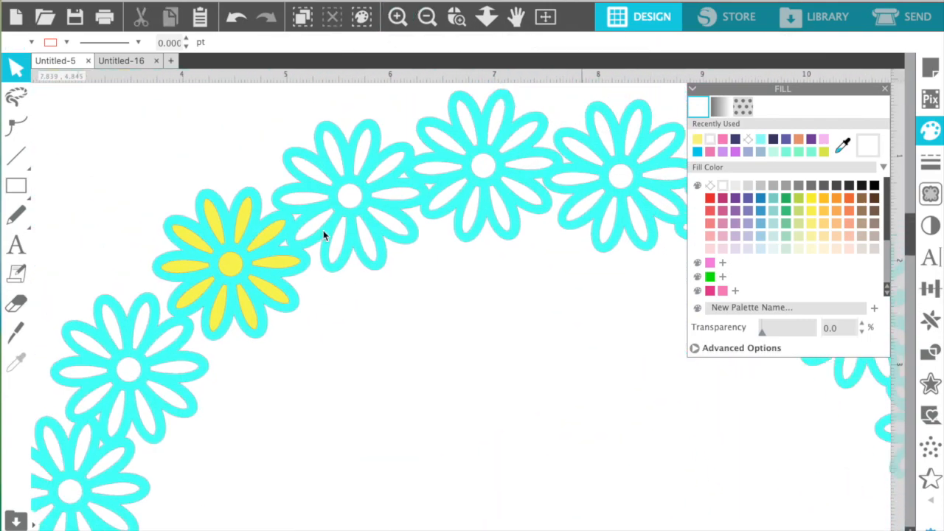
mouse_move(273, 301)
mouse_down()
mouse_move(354, 312)
mouse_move(273, 293)
mouse_up()
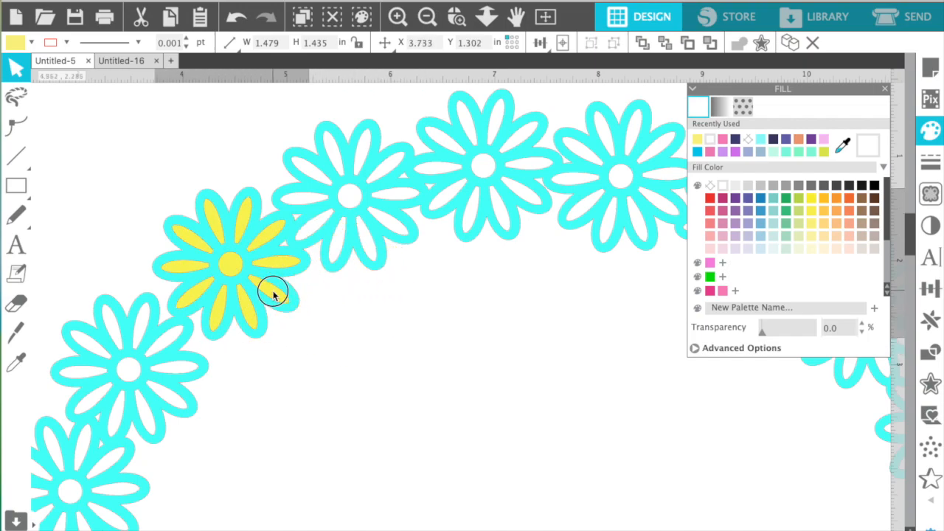
click(427, 16)
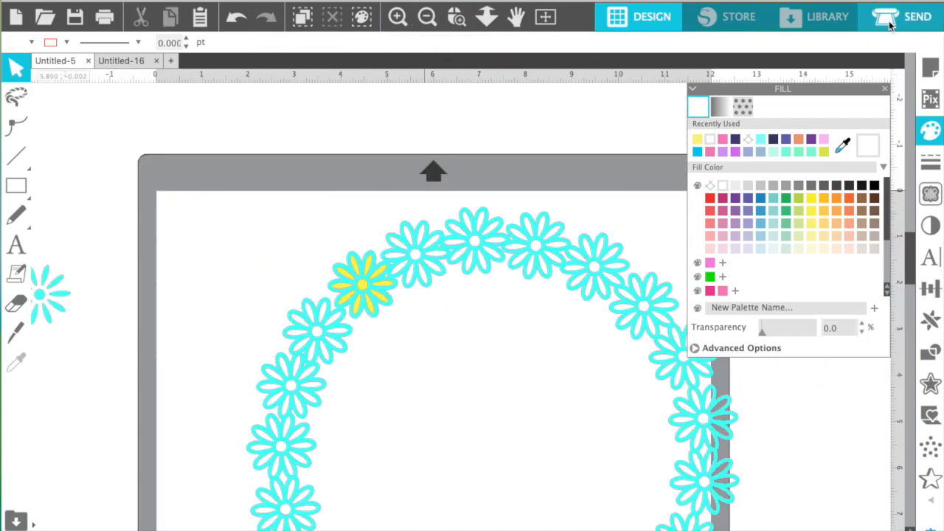
- Clear the yellow daisy and the wreath off opposite sides of the mat and place the cyan daisy pieces on it
click(884, 91)
drag(359, 281, 78, 186)
drag(342, 312, 878, 242)
drag(38, 308, 308, 317)
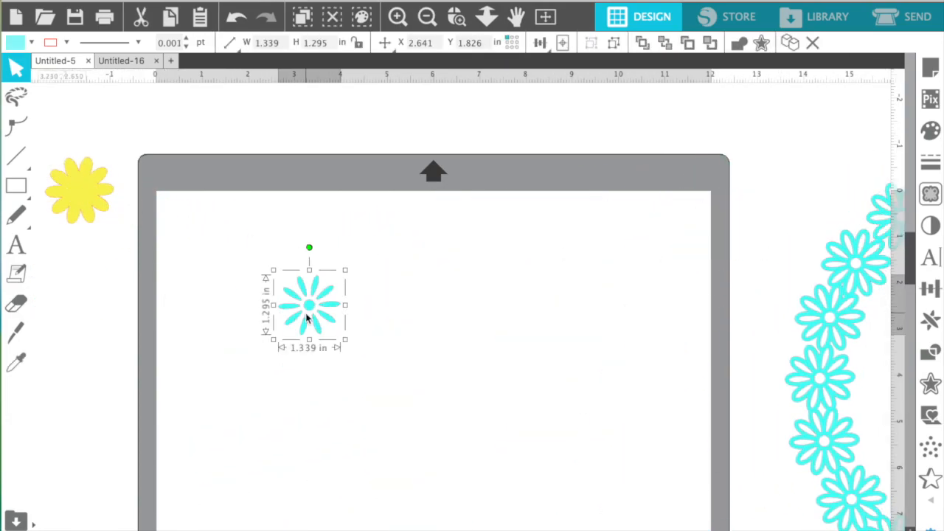
- Ungroup the cyan daisy pieces and move the center circle away from the petals
click(614, 42)
drag(312, 302, 393, 266)
click(397, 143)
click(397, 16)
click(398, 16)
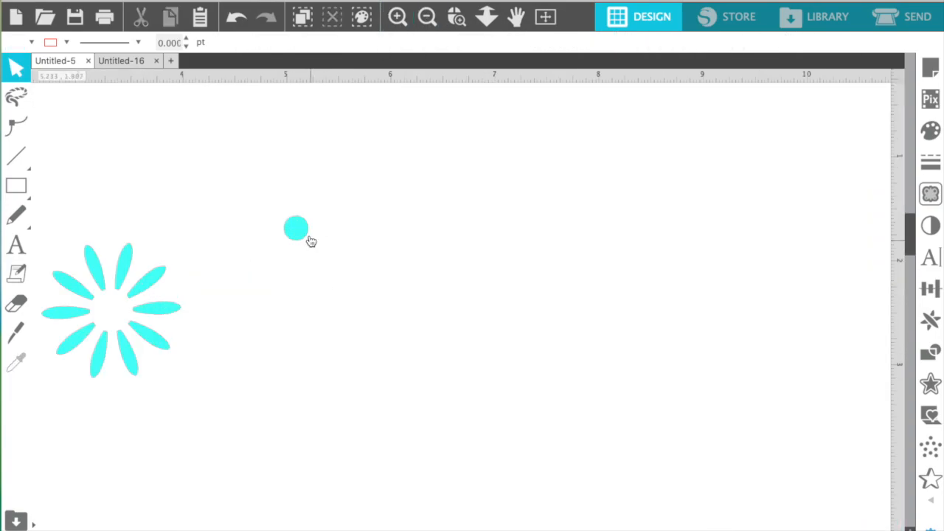
- Create a 0.035 in rounded-corner external offset around the cyan center circle
click(304, 233)
click(931, 384)
click(730, 124)
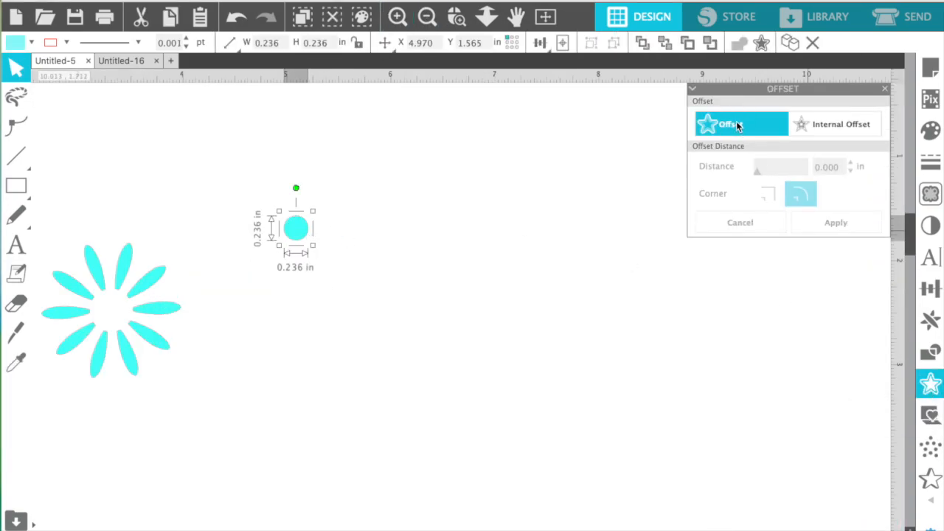
click(852, 171)
click(851, 171)
click(851, 171)
click(851, 171)
click(851, 171)
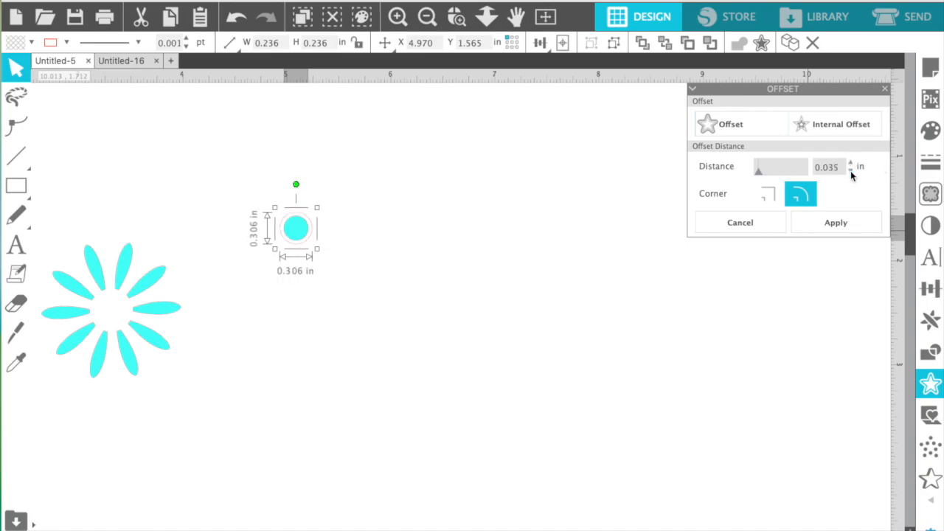
click(519, 259)
- Delete the original cyan circle and fill its offset circle with dark blue
drag(298, 234, 307, 178)
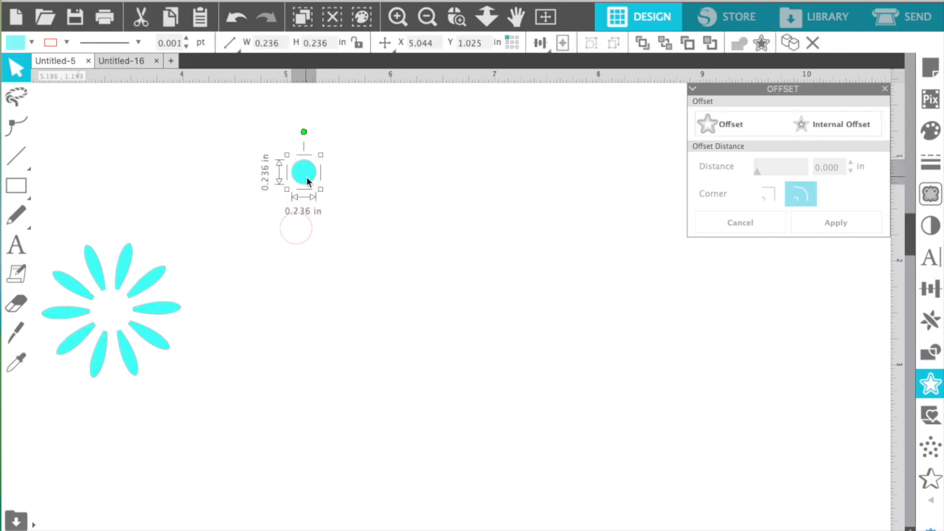
key(Delete)
click(312, 221)
click(931, 131)
click(736, 139)
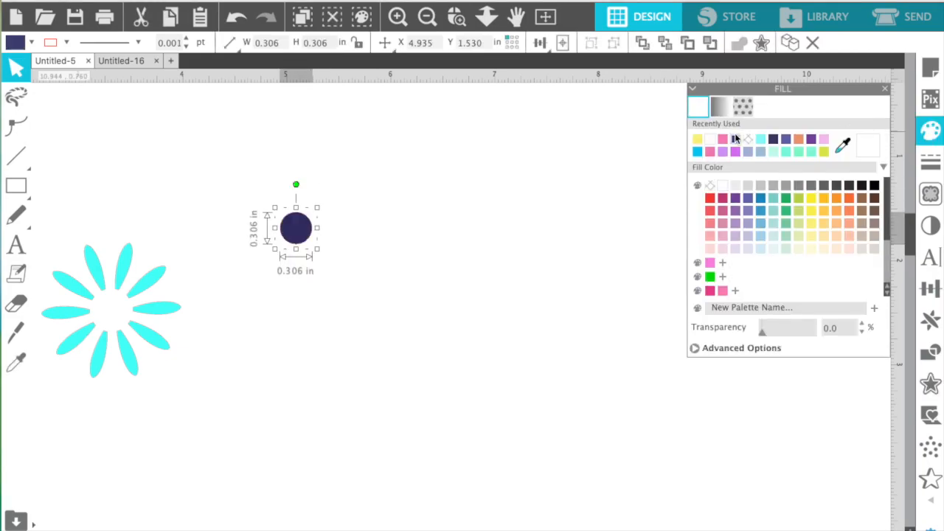
- Delete the loose cyan petals and move the dark blue circle off the mat, below the yellow daisy
scroll(172, 304, left, 5)
drag(120, 236, 291, 396)
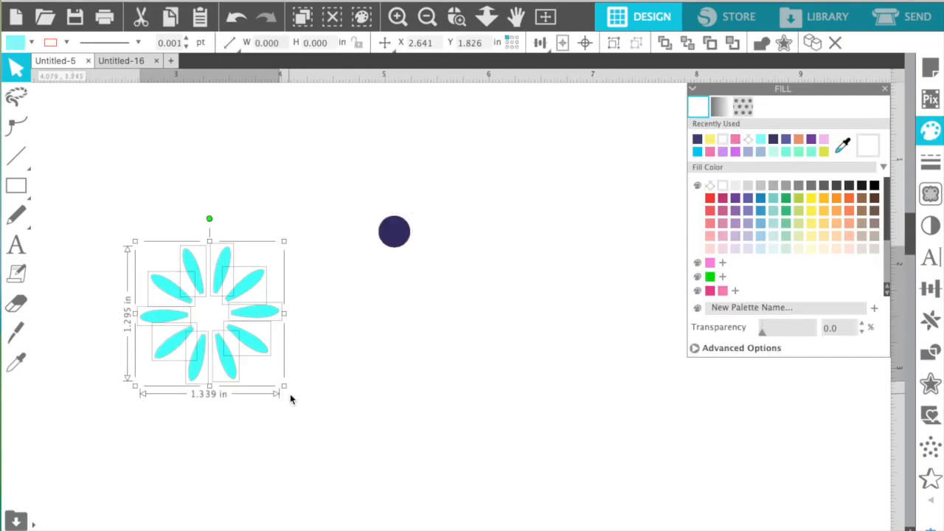
key(Delete)
click(428, 16)
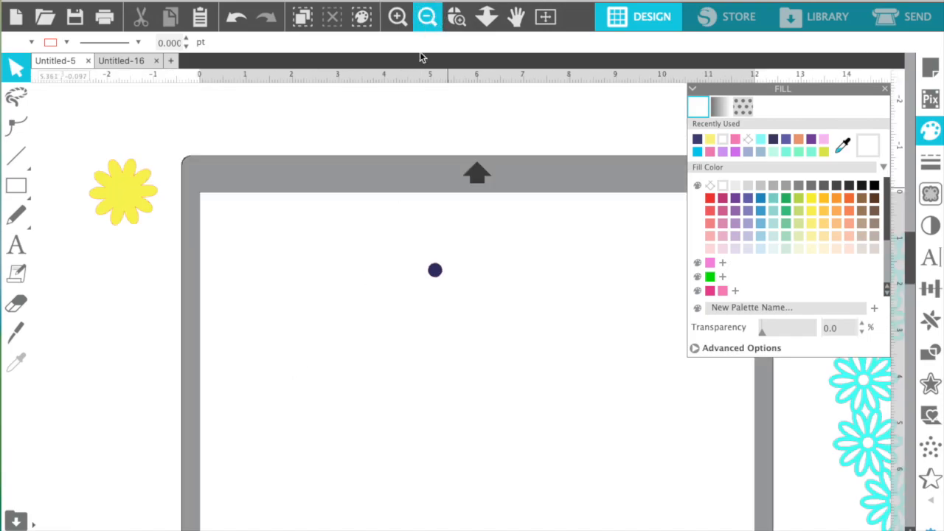
drag(439, 278, 117, 275)
click(884, 89)
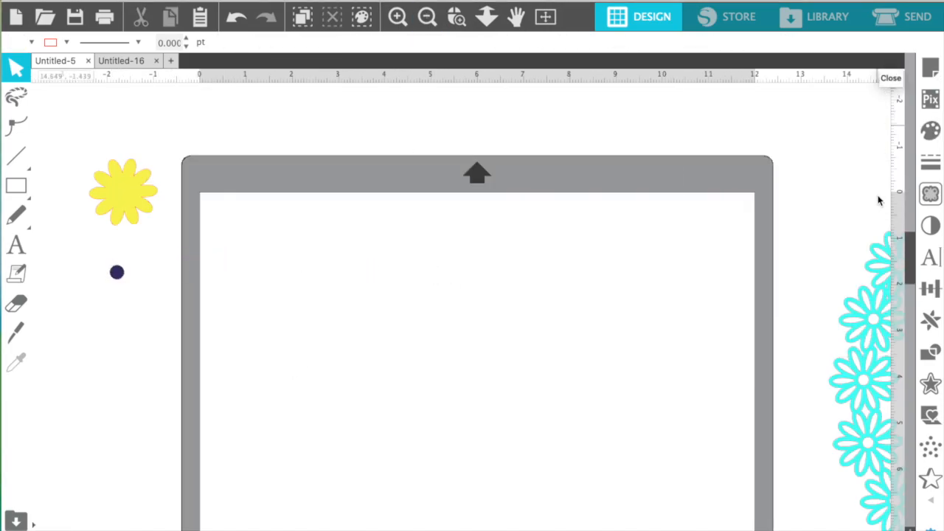
- Center the cyan daisy wreath on the page
click(871, 298)
click(930, 288)
click(830, 146)
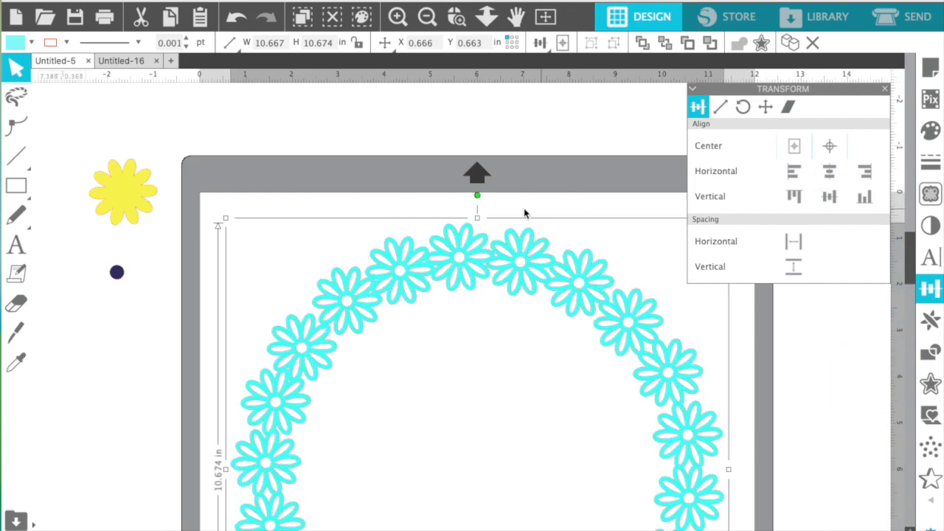
click(885, 88)
- Make four copies each of the yellow daisy and the dark blue circle in diagonal rows
click(135, 202)
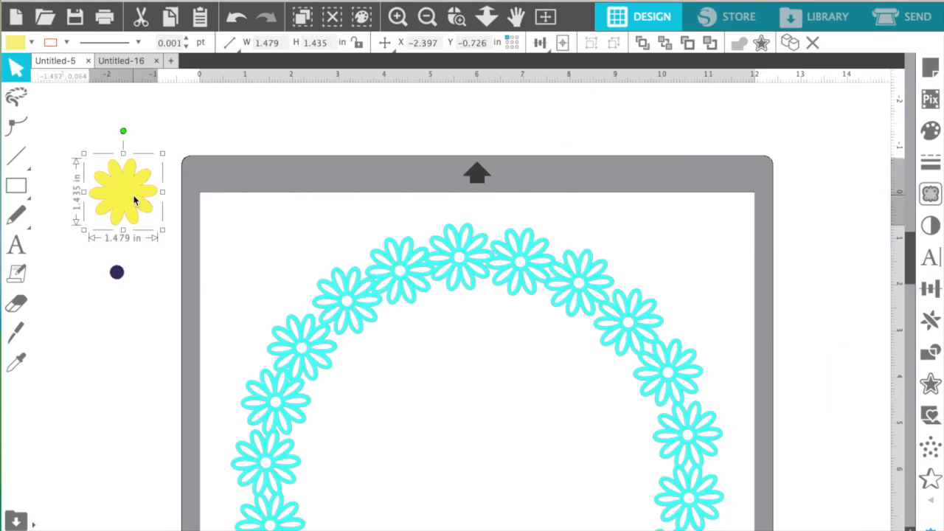
drag(135, 201, 224, 319)
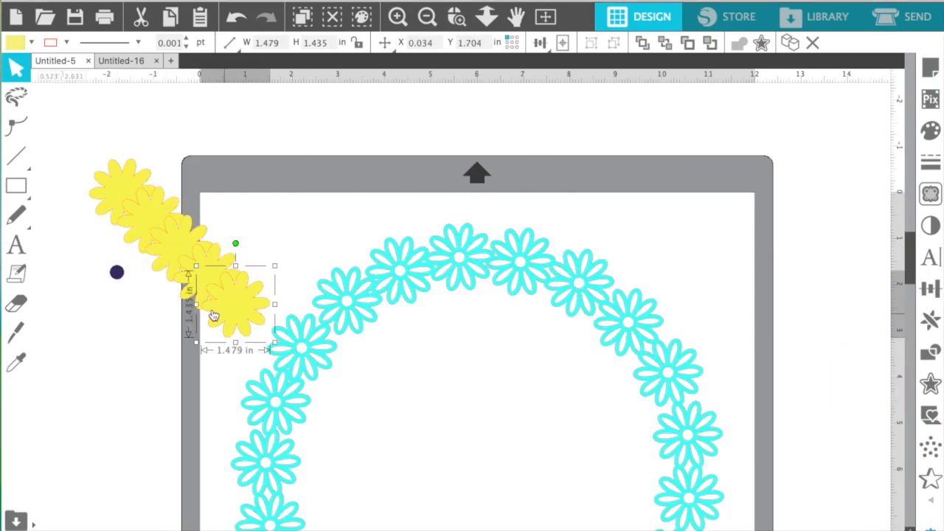
click(118, 274)
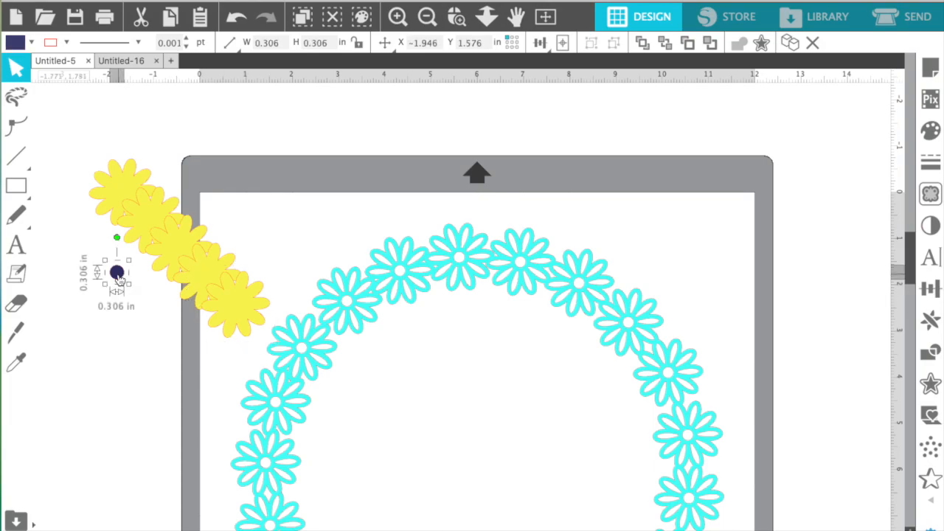
key(ctrl+d)
key(ctrl+d)
key(ctrl+d)
key(ctrl+d)
- Fill the lowest yellow daisy copy with bright pink
drag(217, 293, 252, 300)
click(927, 133)
click(737, 141)
- Bring the cyan daisy wreath to the front of the stacking order
click(555, 255)
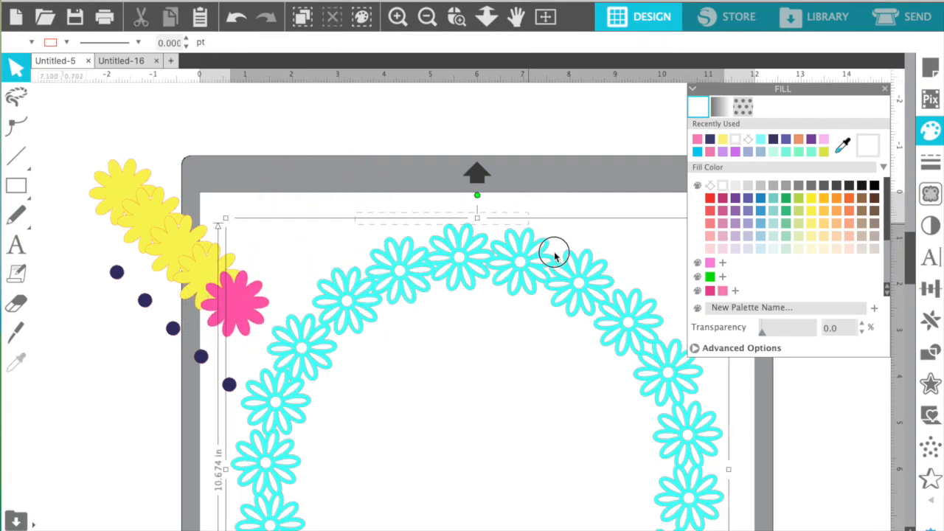
click(283, 1)
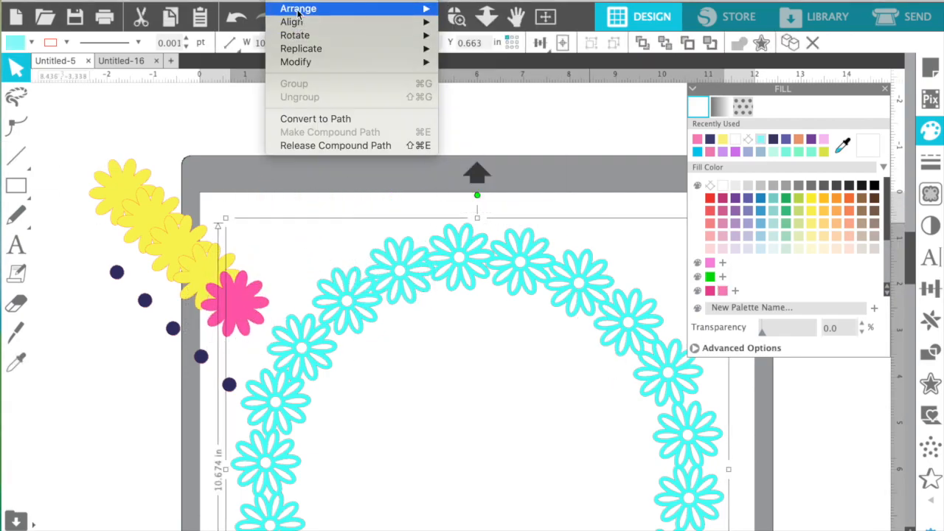
mouse_move(298, 10)
click(492, 65)
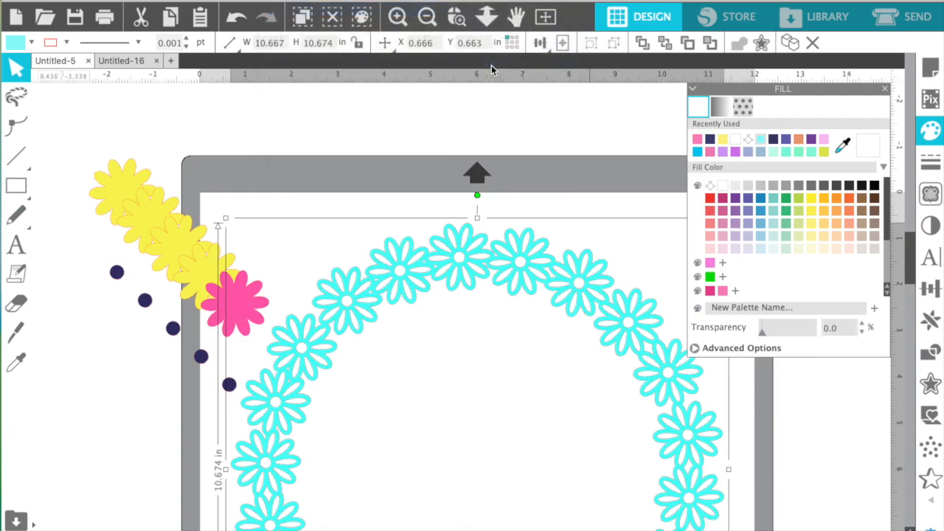
click(887, 89)
- Fit the bright pink daisy behind a wreath flower at the upper left and place a dark blue circle at its center
drag(251, 301, 338, 295)
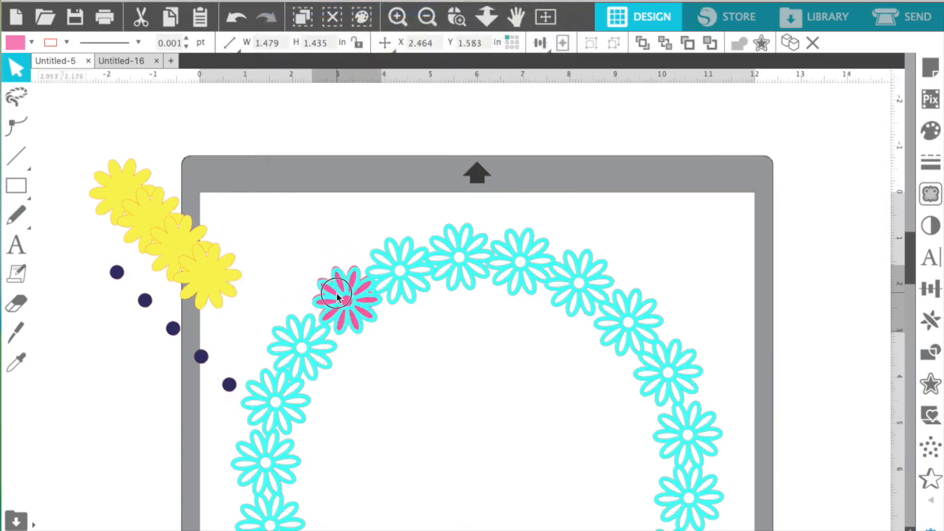
click(269, 284)
drag(201, 360, 341, 297)
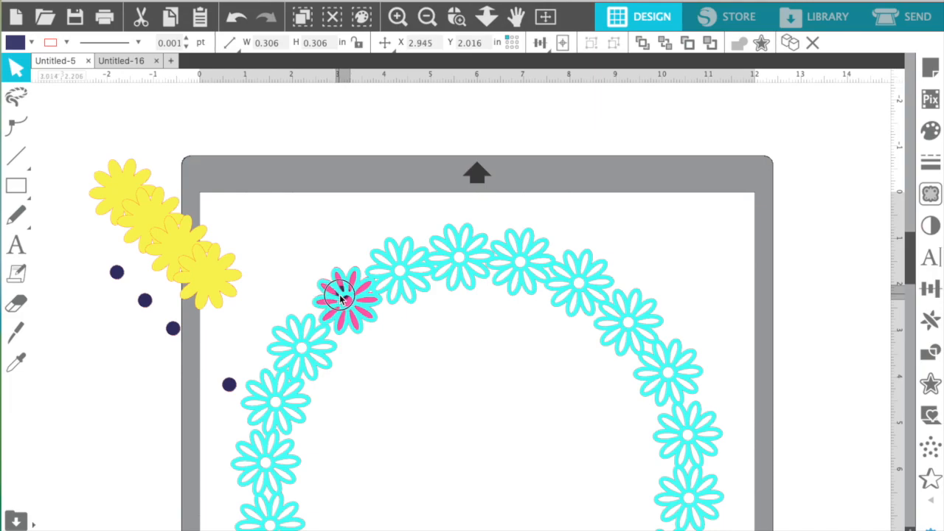
click(229, 333)
click(346, 305)
drag(346, 304, 348, 303)
- Place a yellow daisy behind the wreath flower right of the pink one and add a dark blue center circle
click(116, 419)
drag(206, 268, 401, 258)
click(312, 322)
drag(229, 385, 398, 270)
click(413, 256)
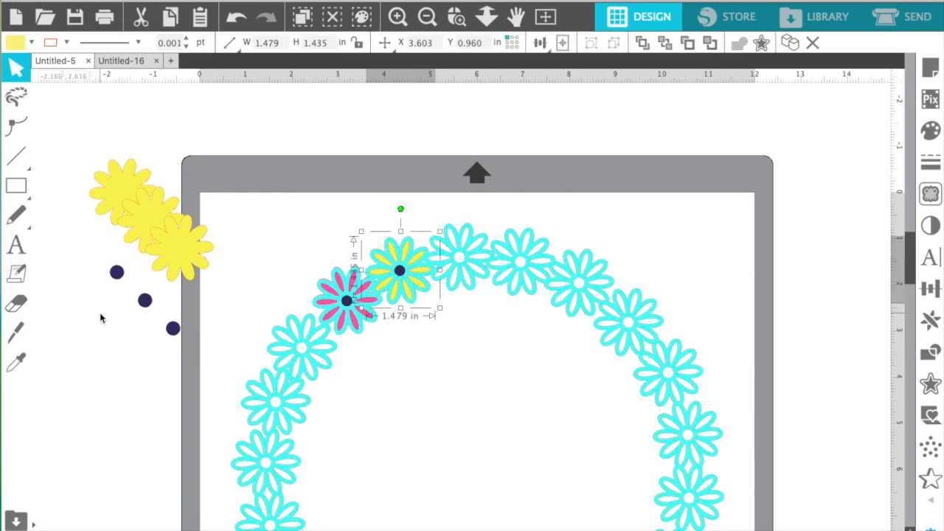
- Fill another yellow daisy with light pink and place it behind the wreath flower right of the yellow one
click(211, 249)
drag(211, 249, 274, 234)
click(931, 130)
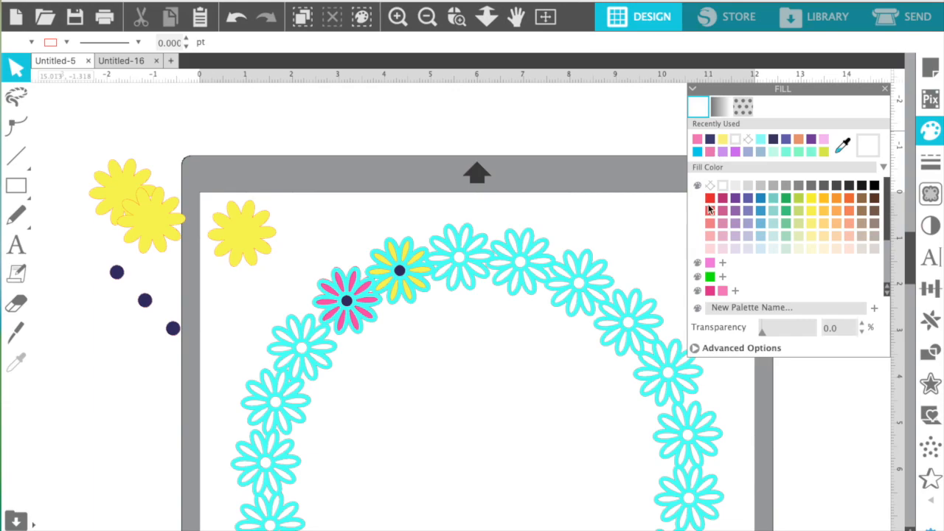
click(238, 232)
click(721, 225)
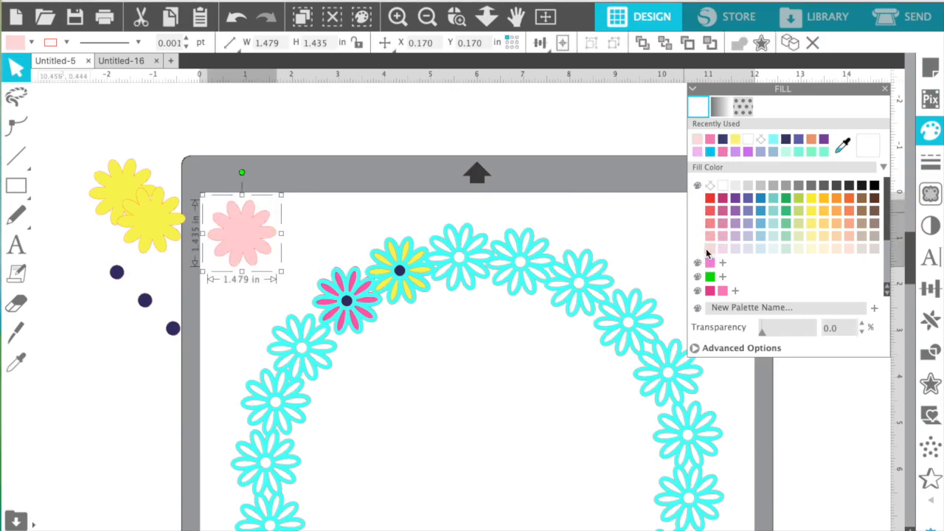
drag(258, 232, 462, 260)
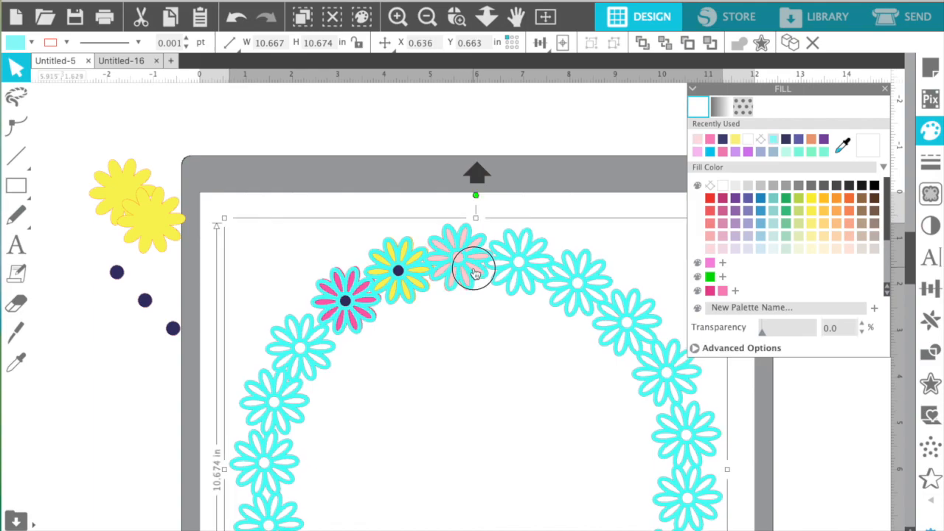
- Nudge the wreath and the light pink daisy into alignment and place a dark blue circle at the daisy's center
click(465, 264)
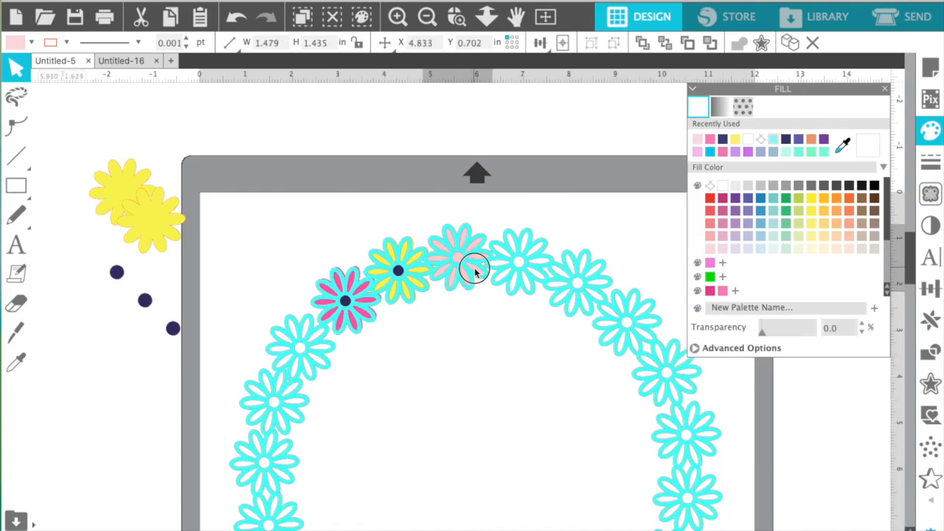
click(357, 301)
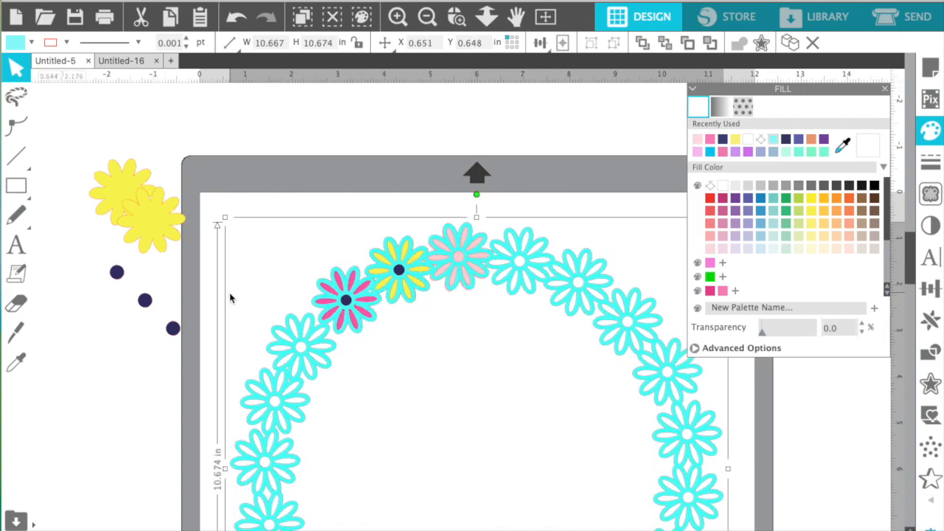
click(461, 259)
drag(461, 258, 463, 257)
drag(184, 331, 459, 257)
- Place a daisy behind the wreath flower right of the light pink one, fill it with orange and add a dark blue center
drag(158, 221, 524, 261)
click(850, 212)
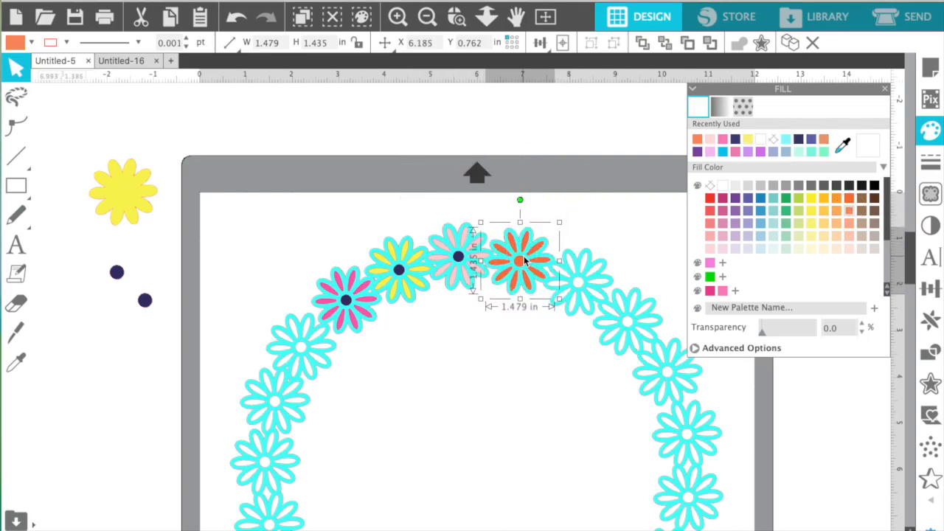
drag(145, 300, 519, 260)
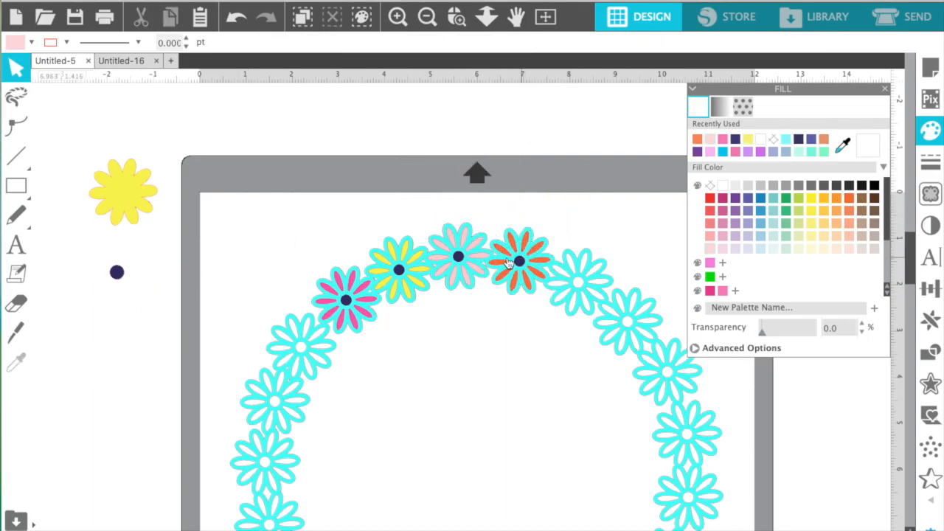
- Place the last daisy behind the wreath flower right of the orange one, fill it with green and add a dark blue center
click(146, 190)
drag(147, 190, 592, 279)
click(786, 210)
drag(116, 273, 578, 282)
click(618, 234)
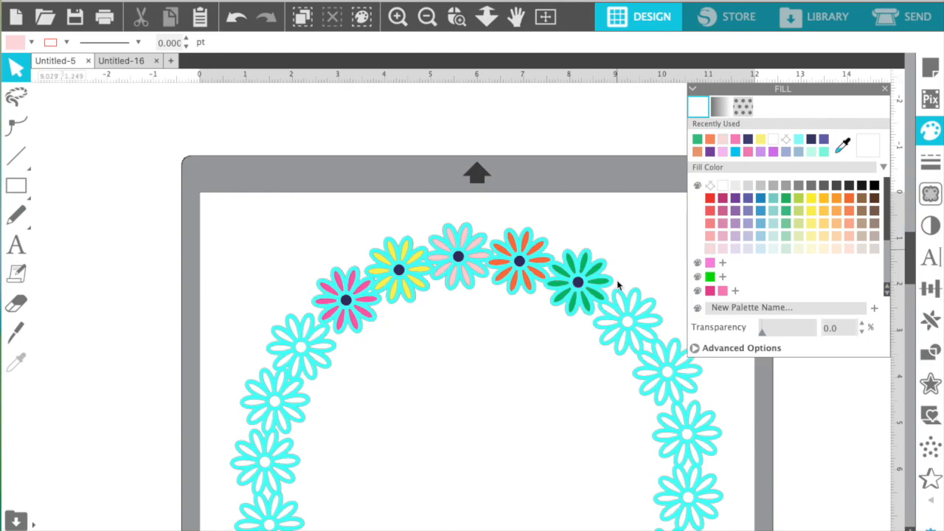
- Fill the daisy wreath with white
click(618, 348)
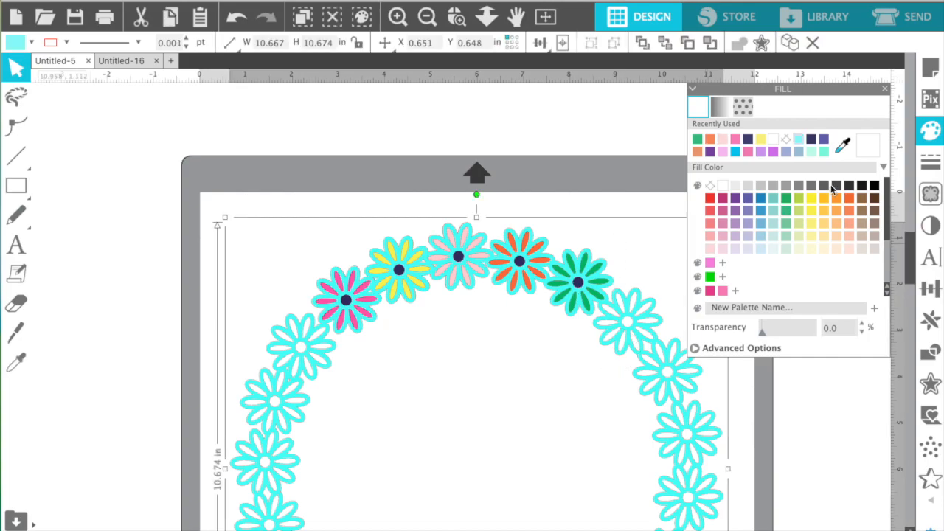
click(726, 186)
click(884, 89)
- Select the whole wreath with its colored daisies and dark blue centers and group them
scroll(816, 143, down, 4)
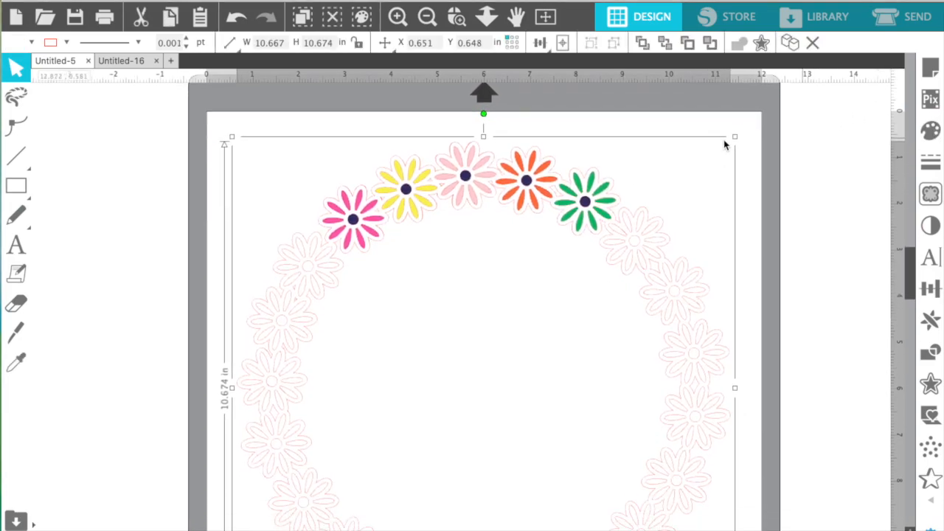
click(148, 105)
drag(135, 104, 789, 254)
scroll(479, 295, down, 3)
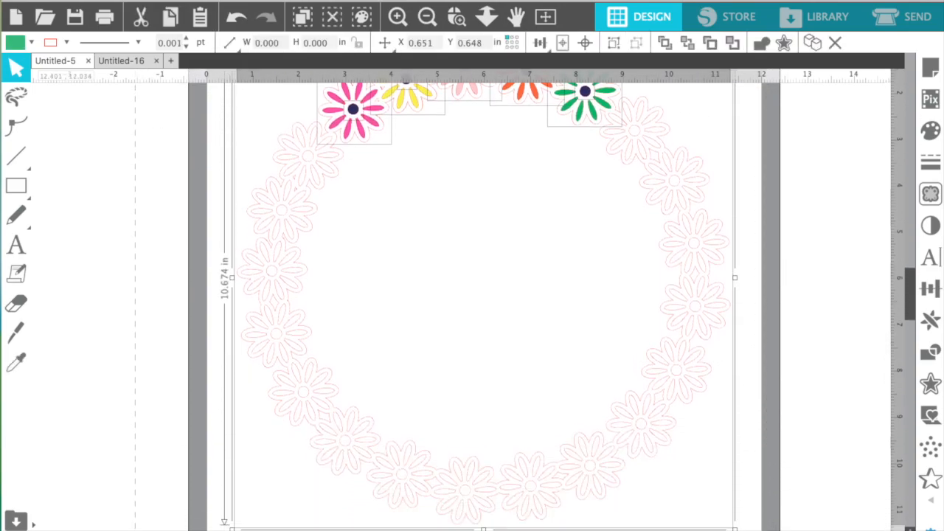
click(613, 43)
- Paste the grouped wreath into the Untitled-16 document beside the mat and shrink it to about 7.33 in wide
scroll(523, 80, up, 3)
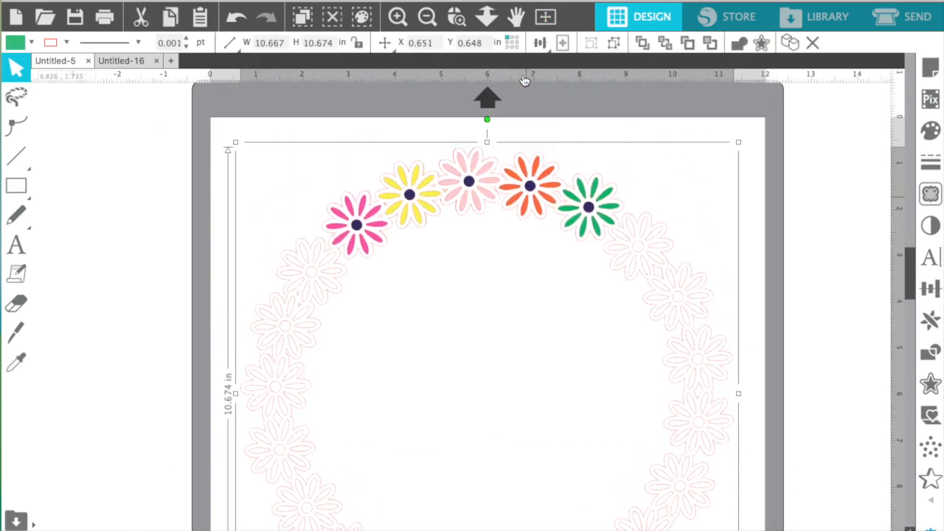
click(116, 62)
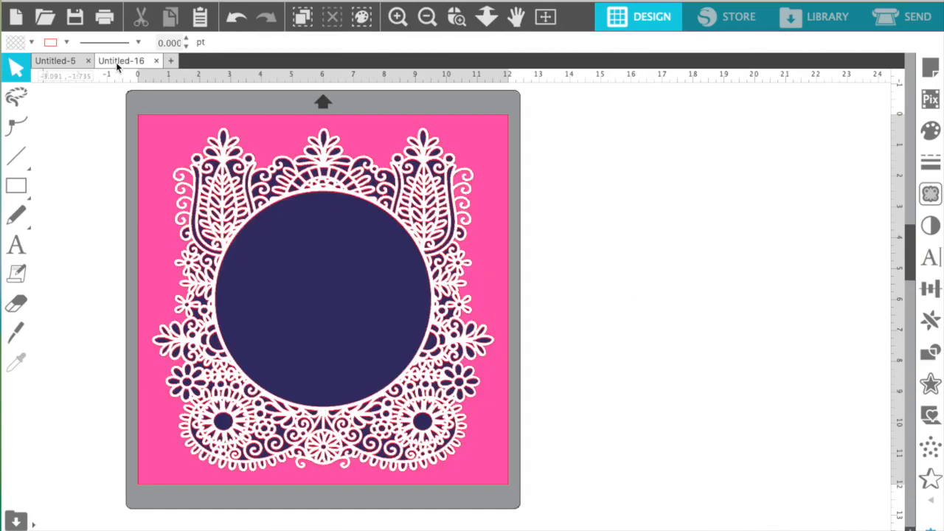
key(super+v)
drag(520, 344, 786, 319)
drag(814, 499, 716, 396)
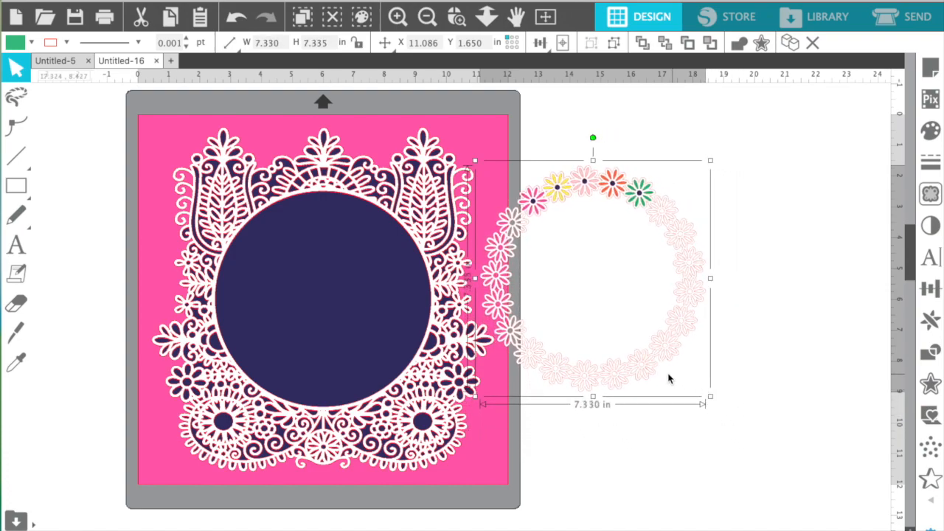
- Position the wreath around the frame's dark blue circle and enlarge it to about 7.96 in wide
drag(656, 367, 386, 386)
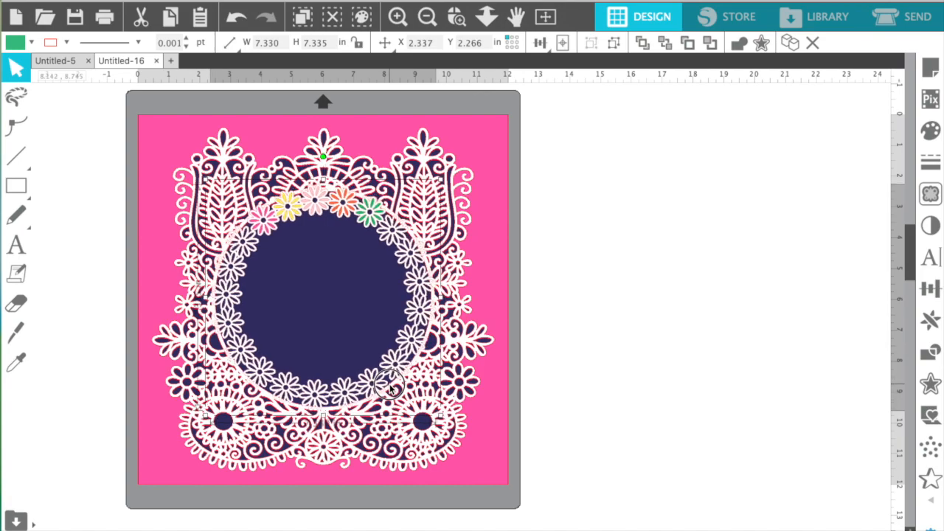
drag(441, 417, 452, 428)
mouse_move(366, 388)
mouse_down()
mouse_move(350, 388)
mouse_move(364, 389)
mouse_up()
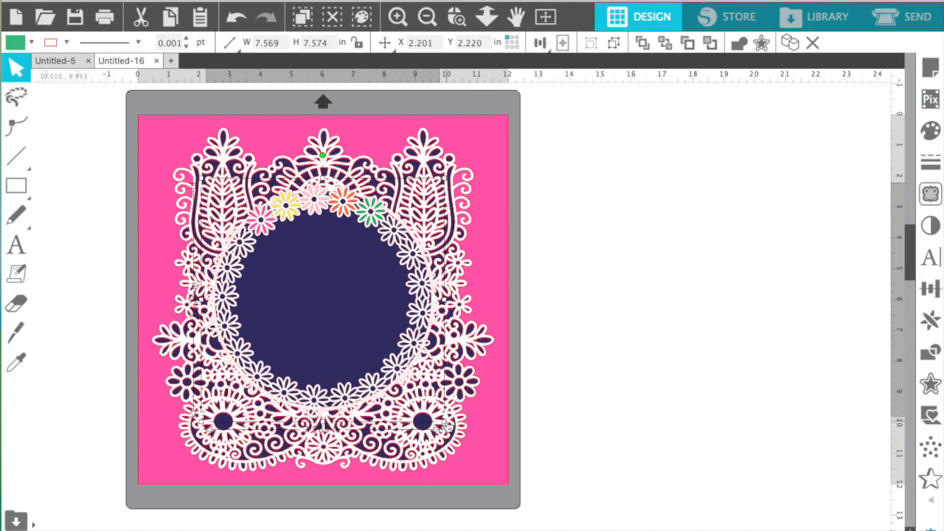
drag(443, 423, 457, 435)
drag(387, 402, 373, 394)
scroll(692, 313, left, 4)
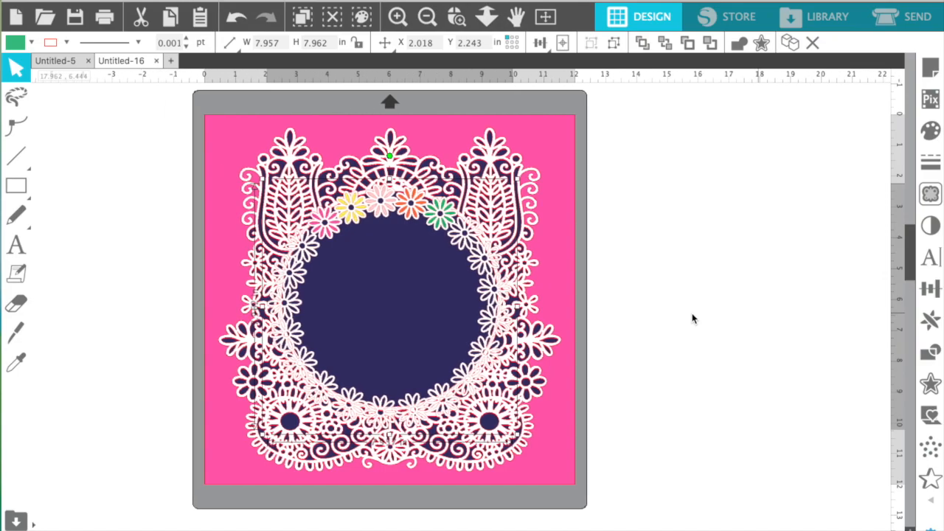